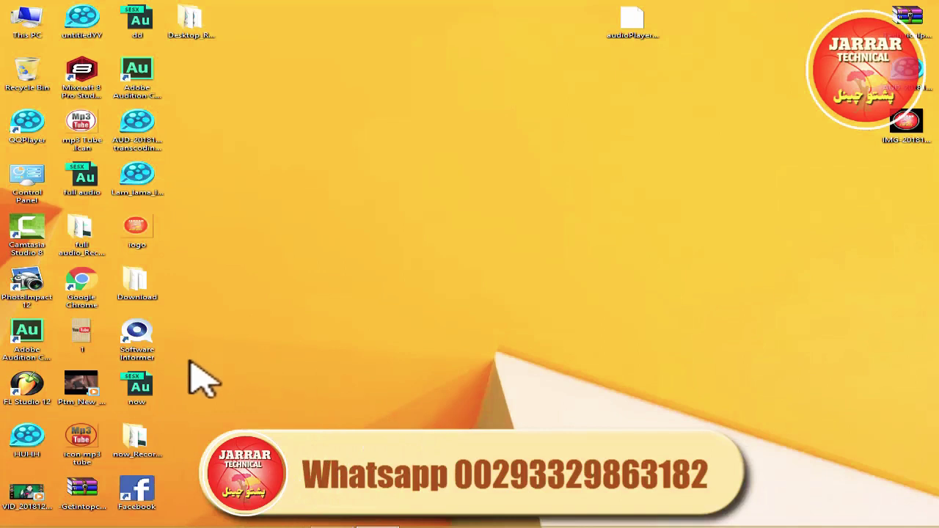
# Open the session file "now" in Adobe Audition, dismiss the startup notices, and show the tracks from the start.
pyautogui.doubleClick(139, 392)
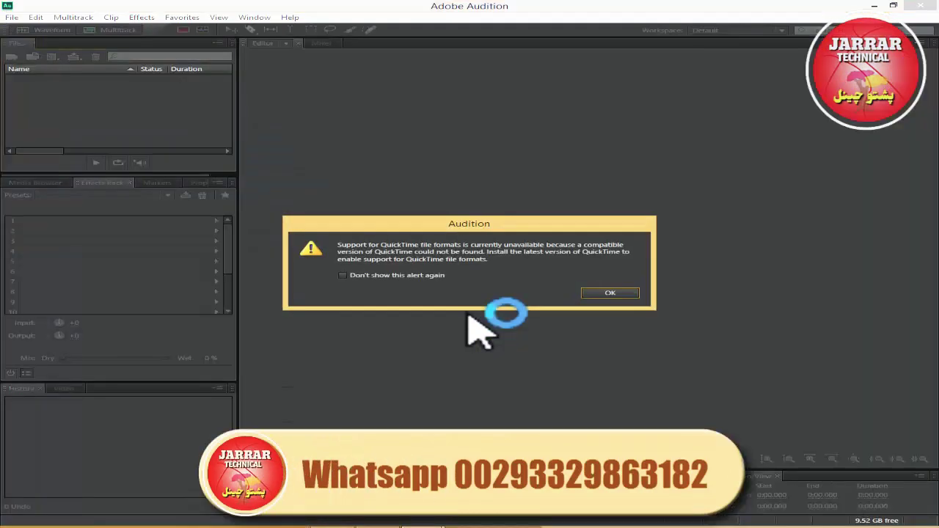
pyautogui.click(598, 293)
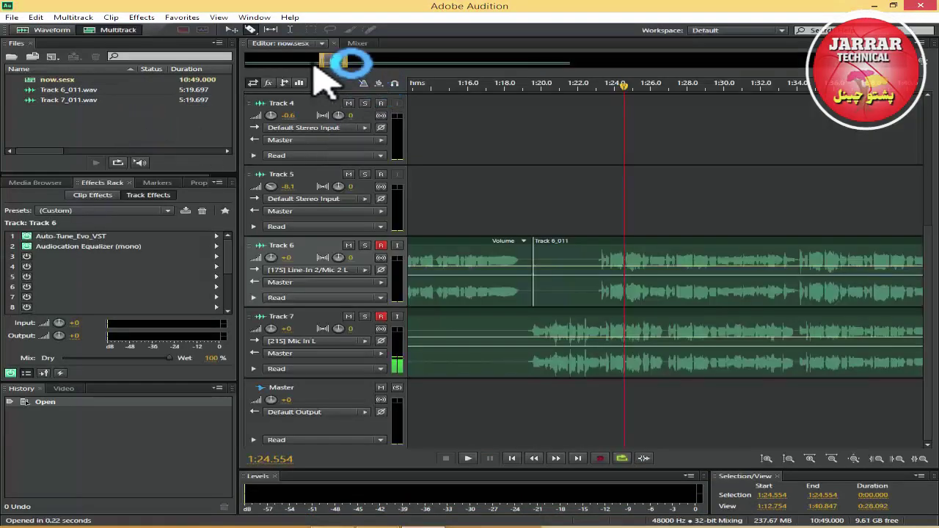
pyautogui.moveTo(328, 60); pyautogui.dragTo(281, 46)
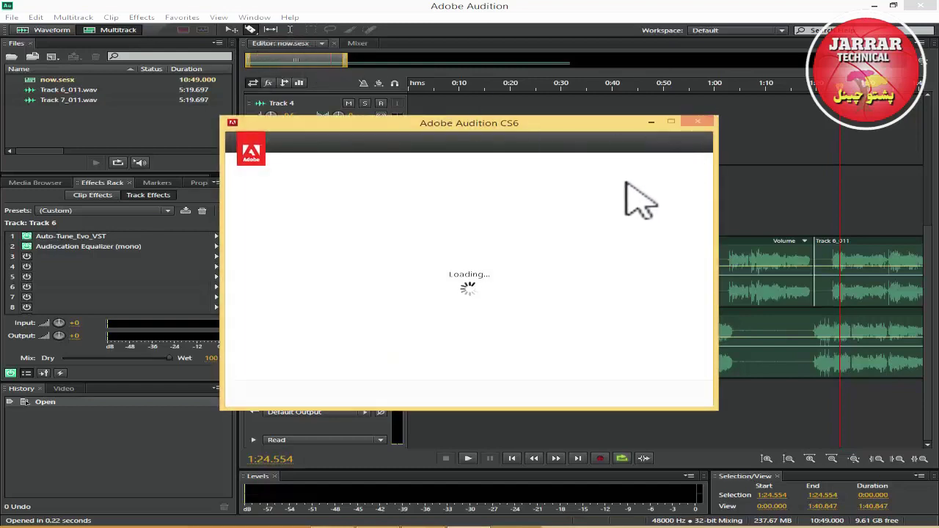
pyautogui.click(660, 394)
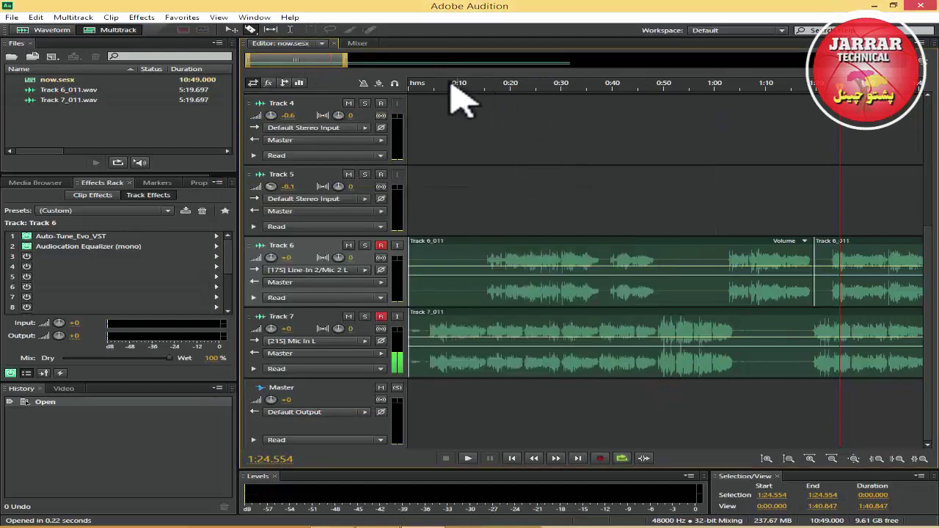
# Play the session from 0:00.000 for about seven seconds to hear the opening, and stop playback.
pyautogui.click(380, 245)
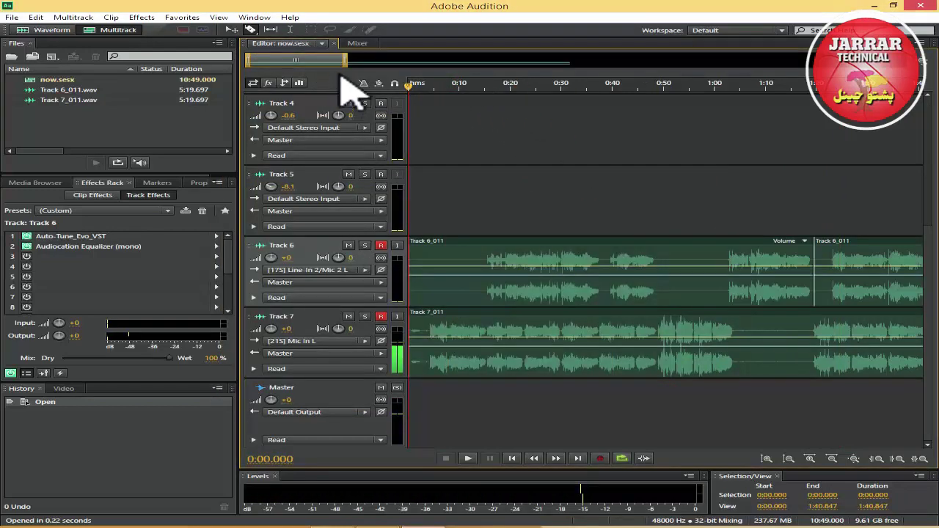
pyautogui.moveTo(344, 61); pyautogui.dragTo(257, 60)
pyautogui.moveTo(388, 250); pyautogui.dragTo(457, 381)
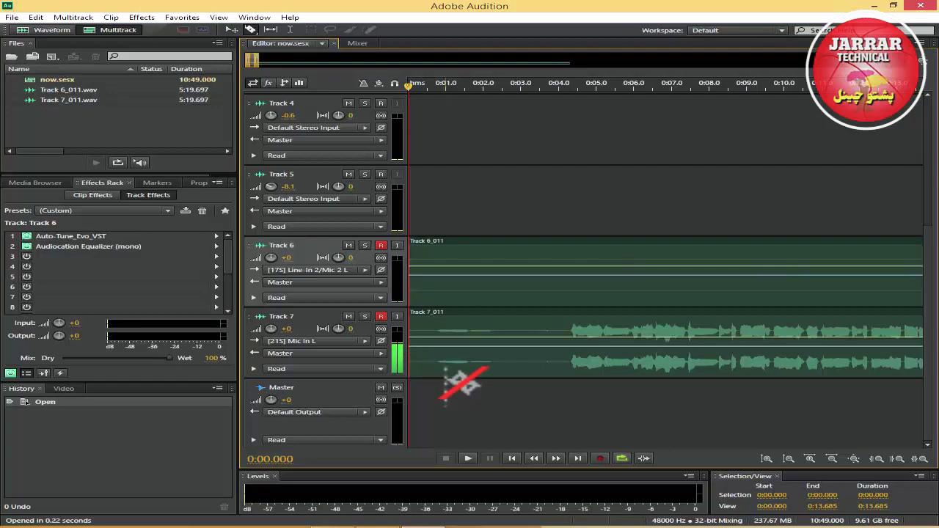
pyautogui.moveTo(456, 382)
pyautogui.mouseDown()
pyautogui.moveTo(504, 400)
pyautogui.moveTo(418, 346)
pyautogui.moveTo(501, 360)
pyautogui.moveTo(552, 345)
pyautogui.moveTo(518, 349)
pyautogui.moveTo(729, 242)
pyautogui.moveTo(557, 235)
pyautogui.moveTo(361, 198)
pyautogui.moveTo(643, 493)
pyautogui.mouseUp()
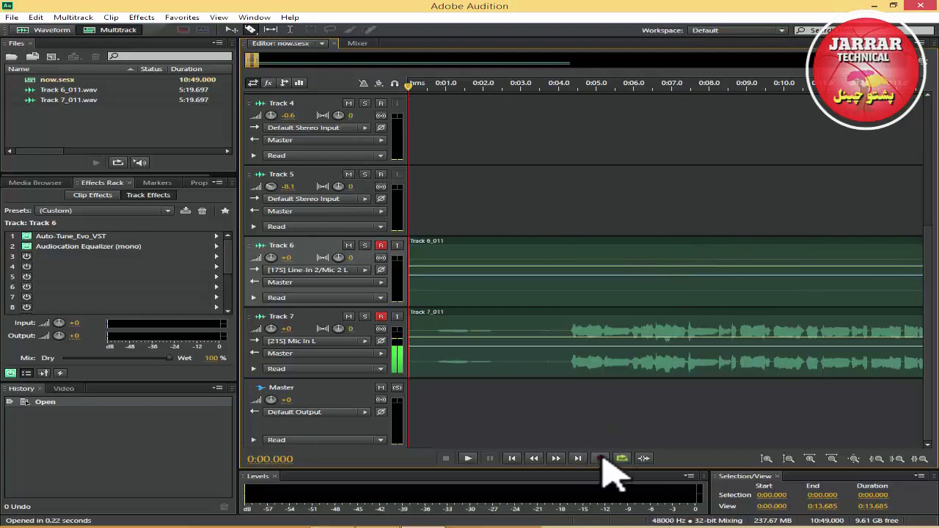
pyautogui.click(468, 458)
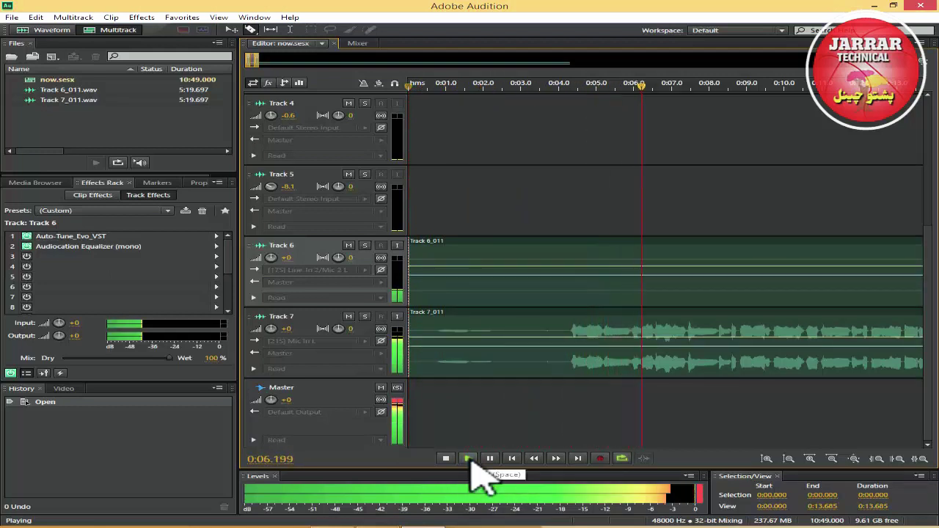
pyautogui.click(445, 459)
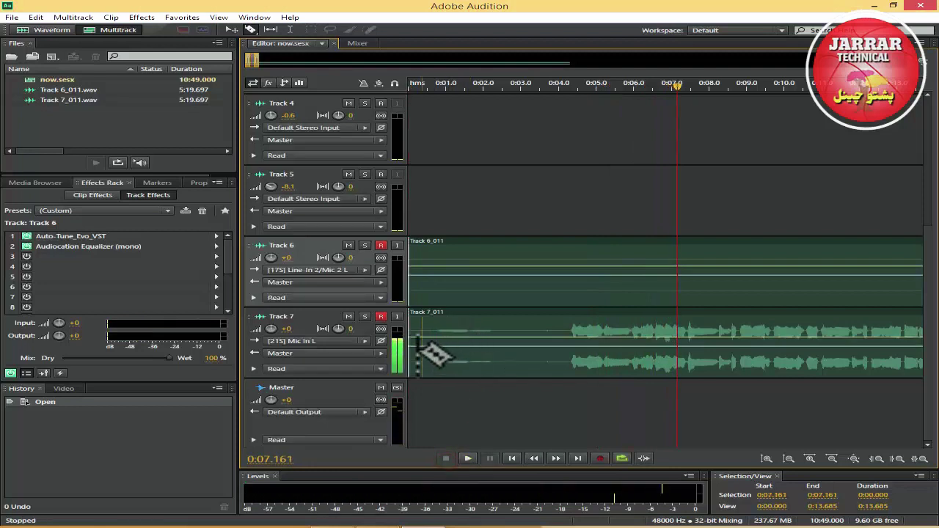
# Disarm recording on Track 7 and Track 6.
pyautogui.click(381, 317)
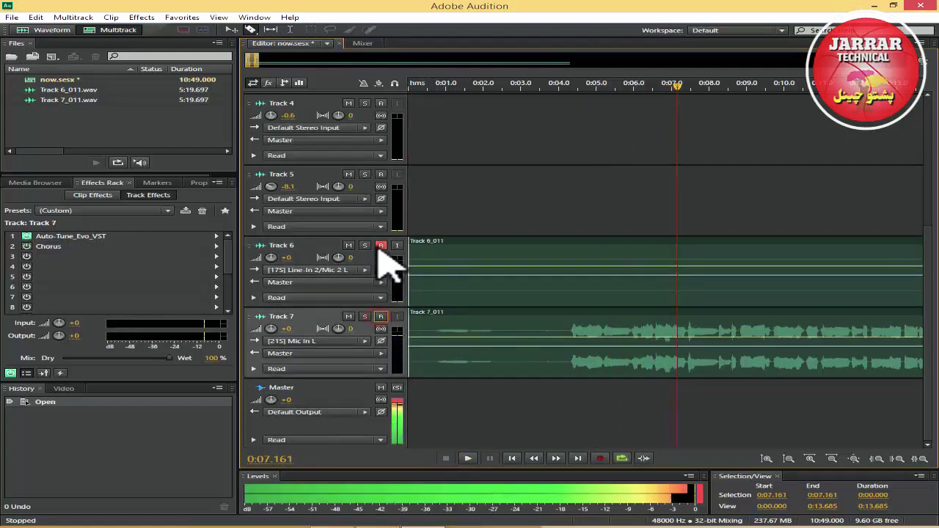
pyautogui.click(380, 245)
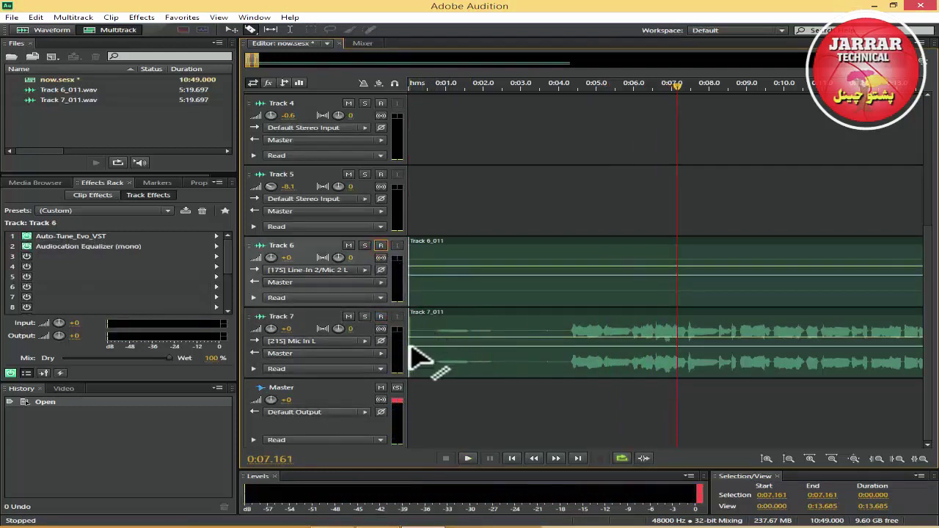
# Select the opening clips on Tracks 6 and 7 and split both with the Razor just before the vocals start, past 0:04.0.
pyautogui.click(559, 329)
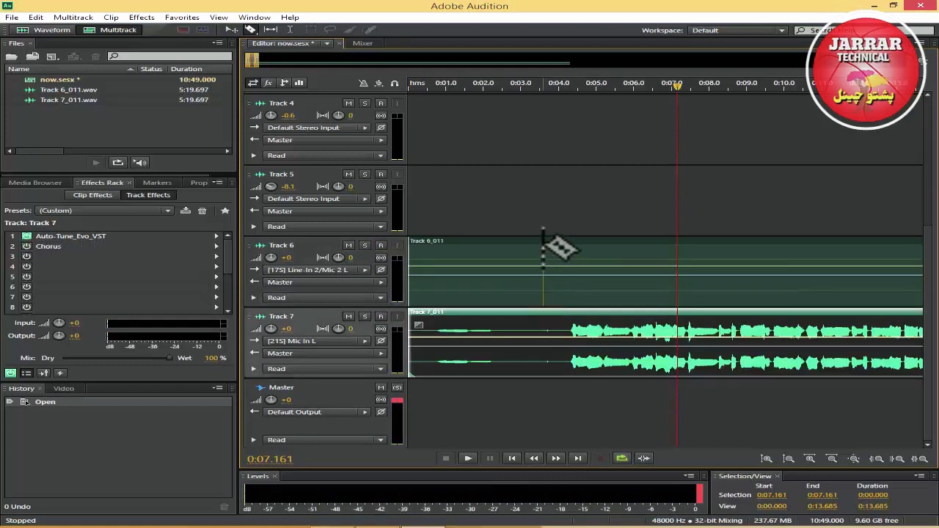
pyautogui.moveTo(543, 244); pyautogui.dragTo(515, 219)
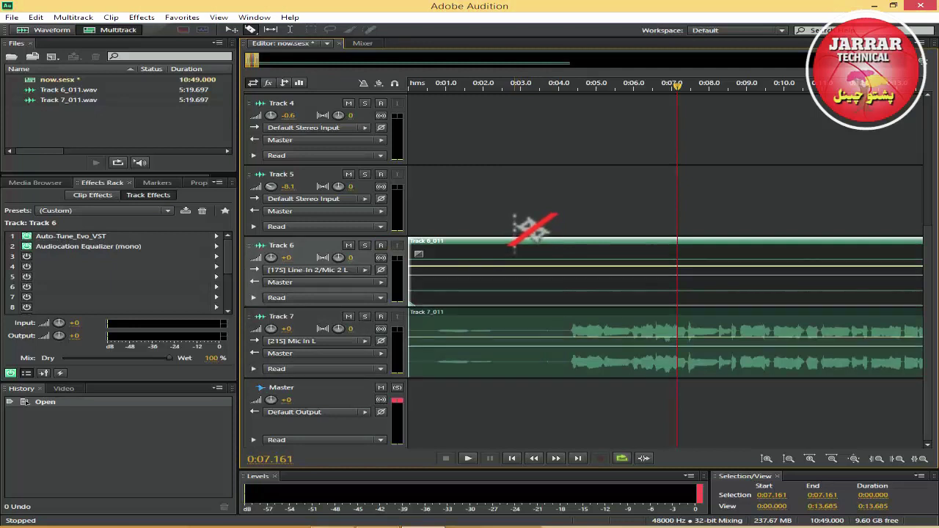
pyautogui.moveTo(530, 229); pyautogui.dragTo(514, 251)
pyautogui.click(548, 314)
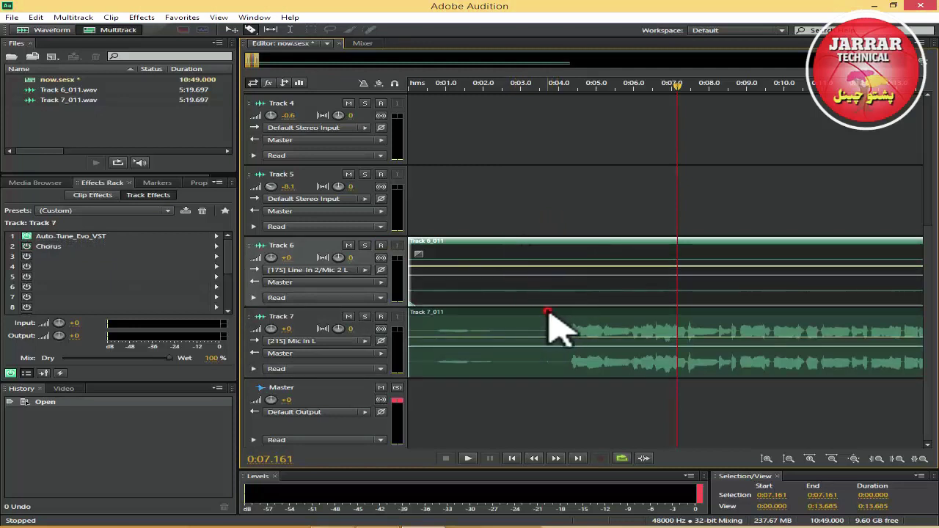
pyautogui.moveTo(548, 314); pyautogui.dragTo(530, 275)
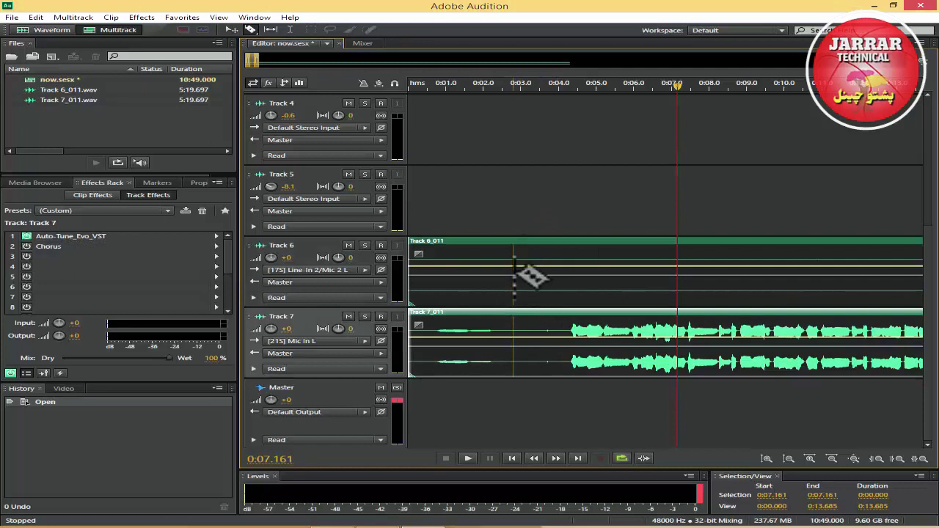
pyautogui.click(251, 30)
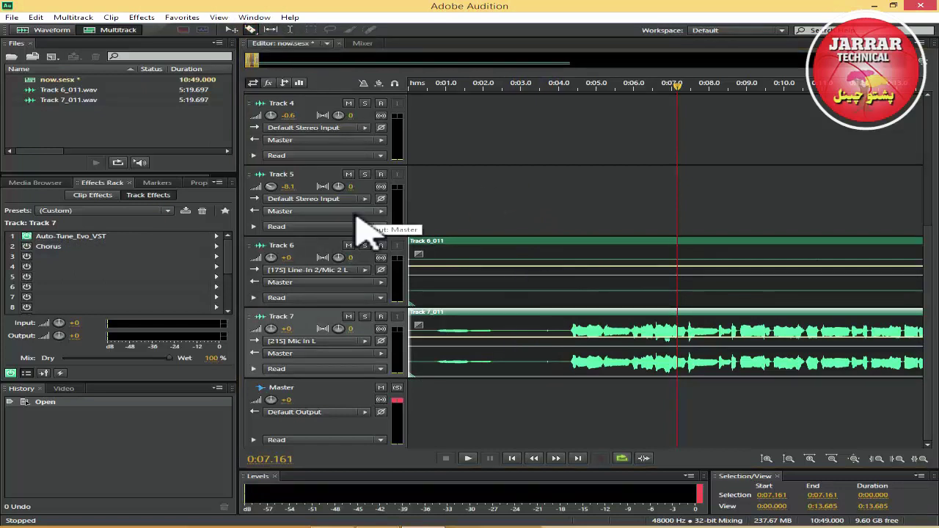
pyautogui.click(569, 254)
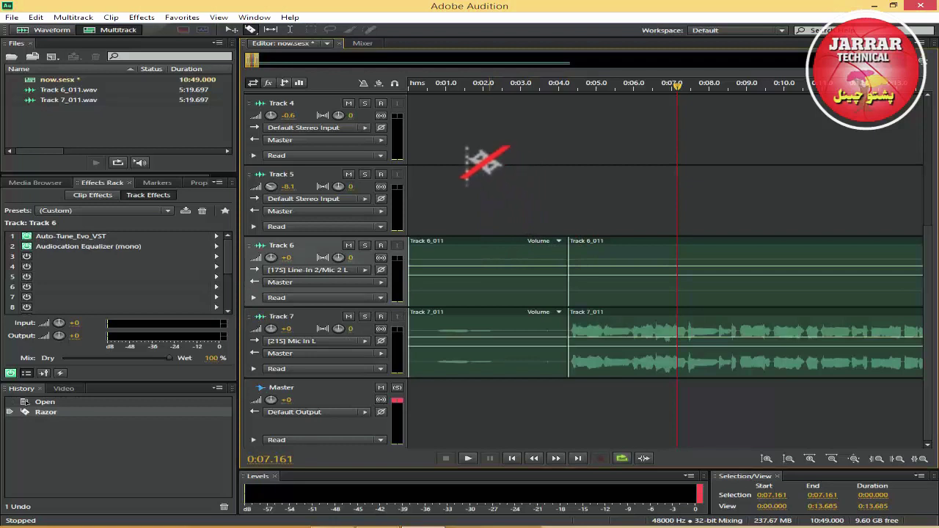
# Select the two short leading clips before the split on Tracks 6 and 7 with the Move tool and delete them.
pyautogui.click(231, 29)
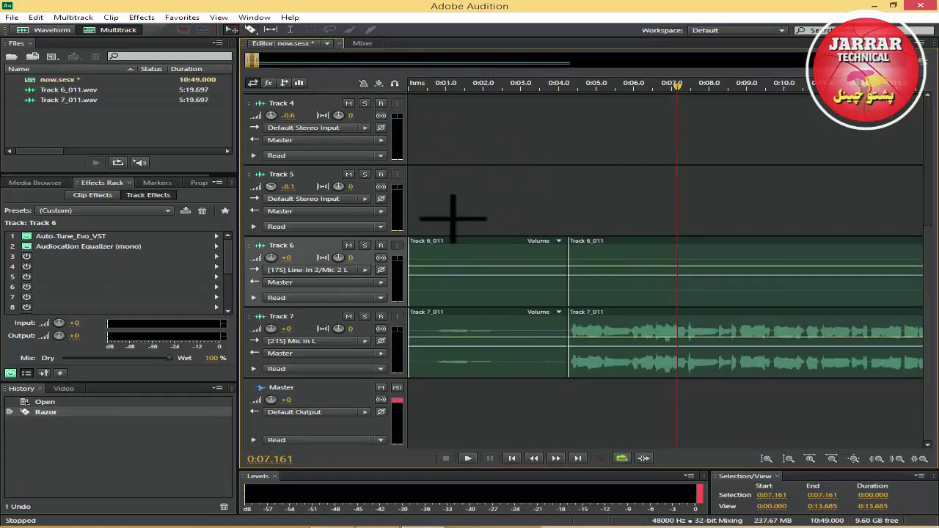
pyautogui.moveTo(460, 197); pyautogui.dragTo(455, 388)
pyautogui.rightClick(487, 251)
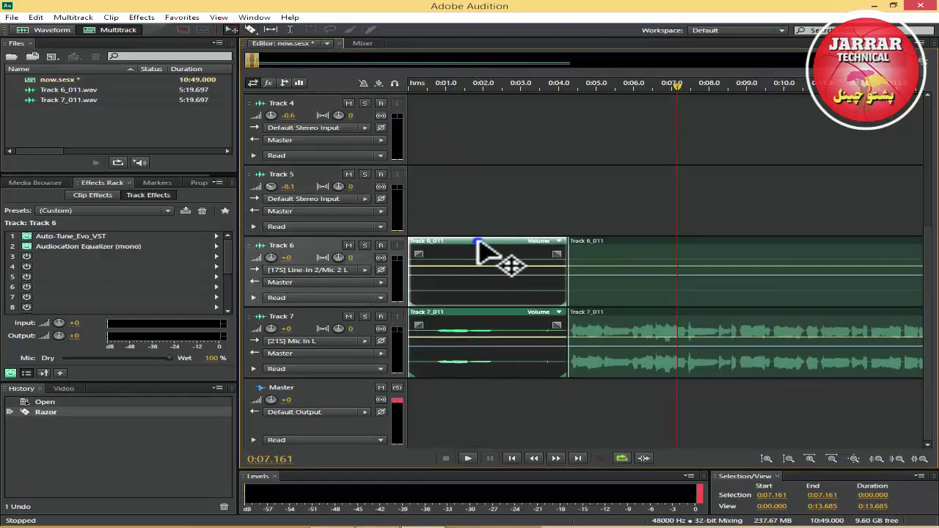
pyautogui.click(514, 218)
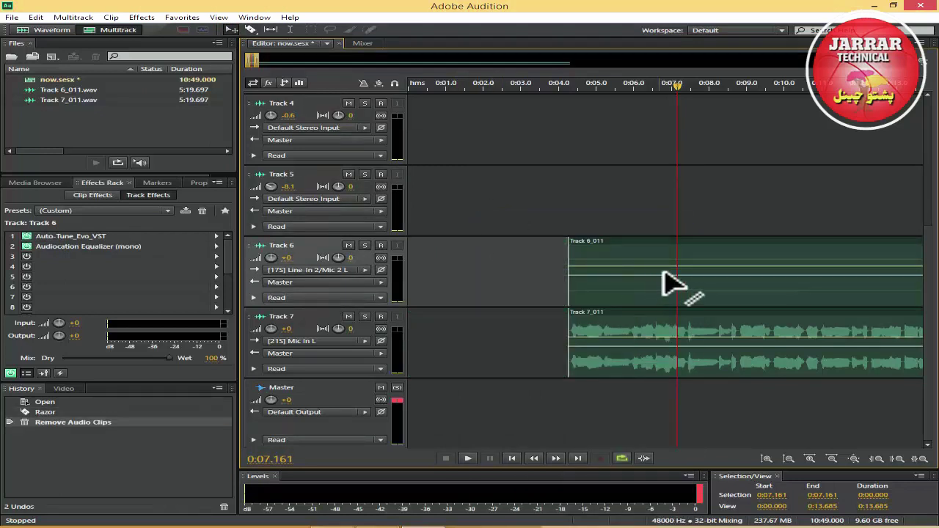
# Try moving the Track 7 clip and the first Track 6 clip separately to the timeline start, and undo both moves.
pyautogui.moveTo(629, 325); pyautogui.dragTo(433, 329)
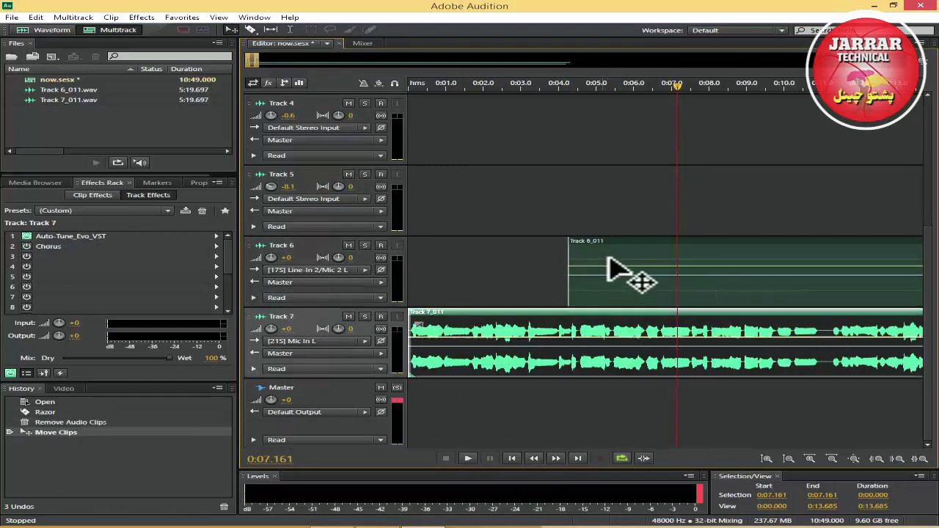
pyautogui.moveTo(643, 239); pyautogui.dragTo(468, 248)
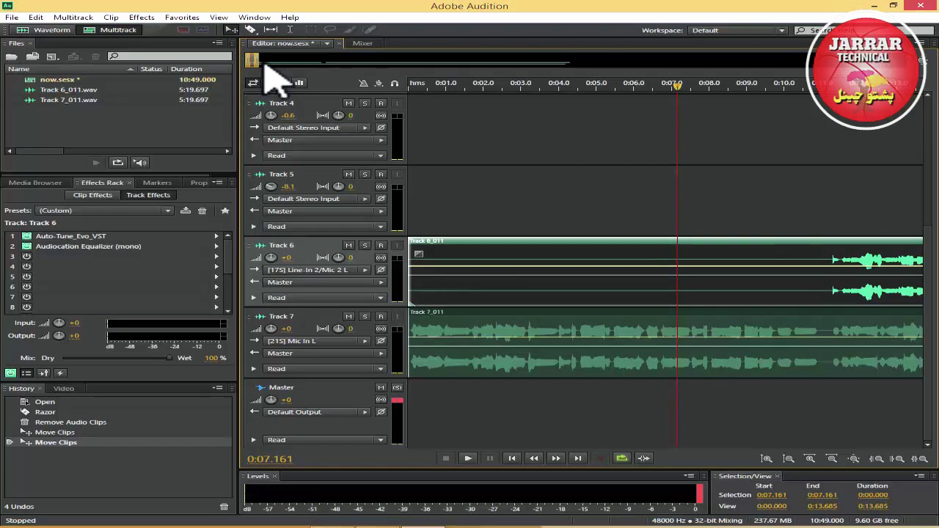
pyautogui.hotkey('ctrl', 'z')
pyautogui.hotkey('ctrl', 'z')
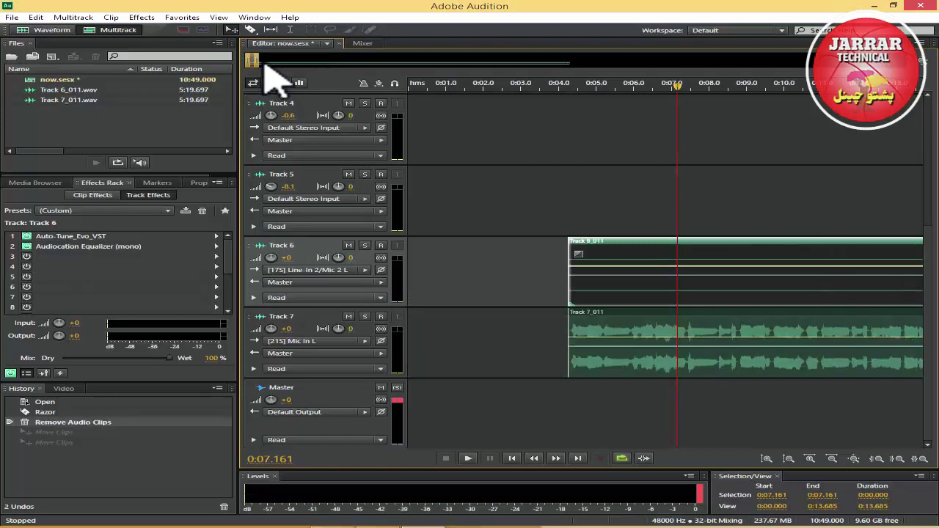
# Select all the remaining clips and move them together to the start of the timeline.
pyautogui.hotkey('ctrl', 'a')
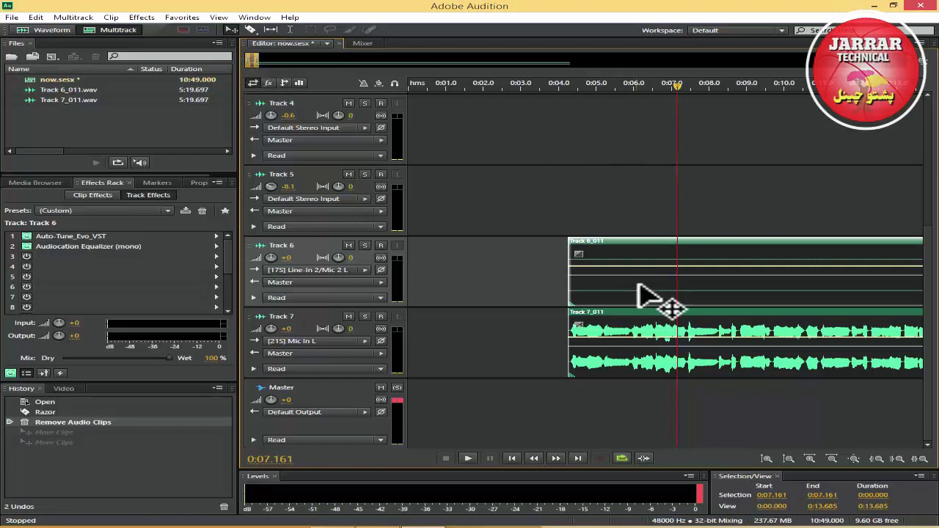
pyautogui.moveTo(648, 316); pyautogui.dragTo(444, 334)
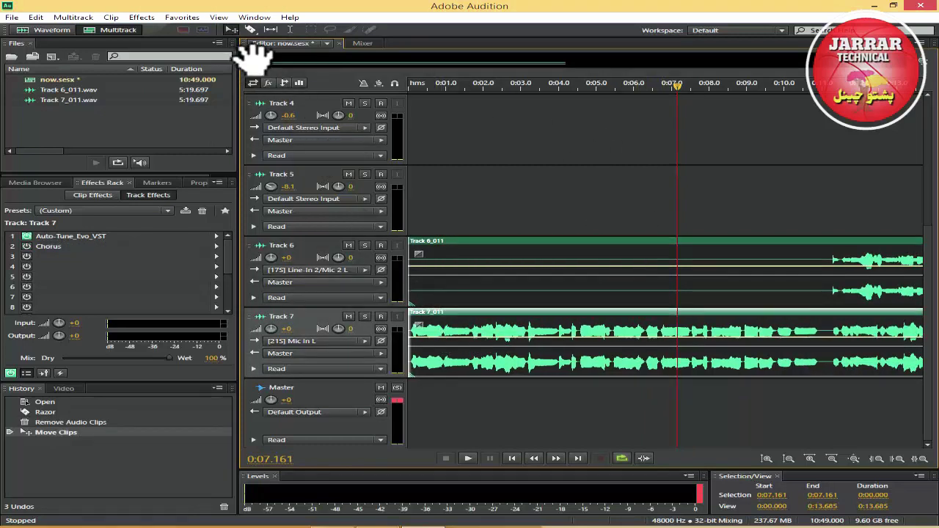
# Try shifting the second Track 6 clip, which begins after 1:15, on its own along the timeline and back.
pyautogui.moveTo(253, 60); pyautogui.dragTo(324, 65)
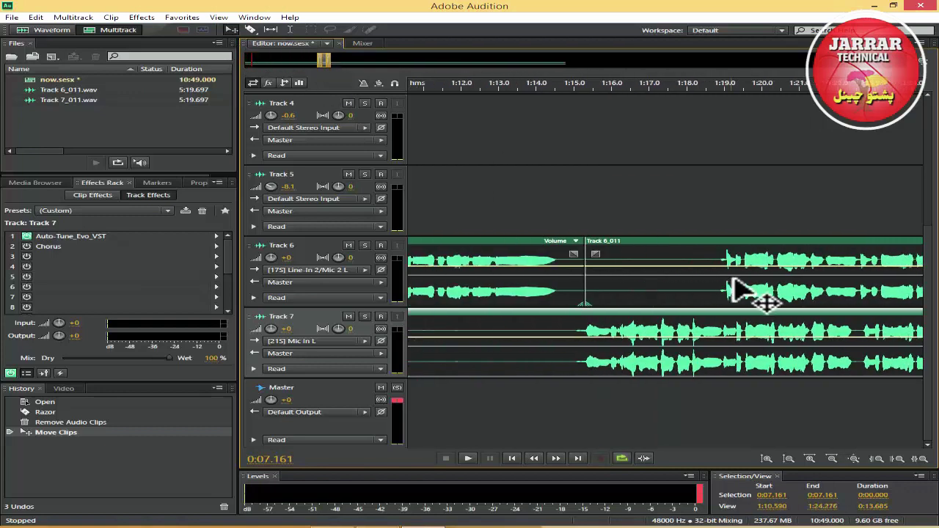
pyautogui.moveTo(637, 248); pyautogui.dragTo(607, 262)
pyautogui.click(670, 199)
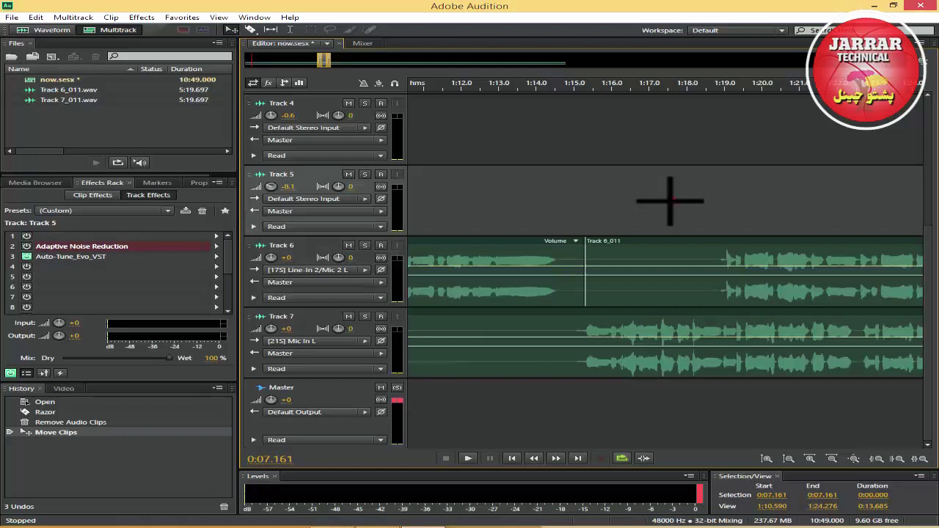
pyautogui.click(654, 241)
pyautogui.moveTo(758, 246); pyautogui.dragTo(647, 242)
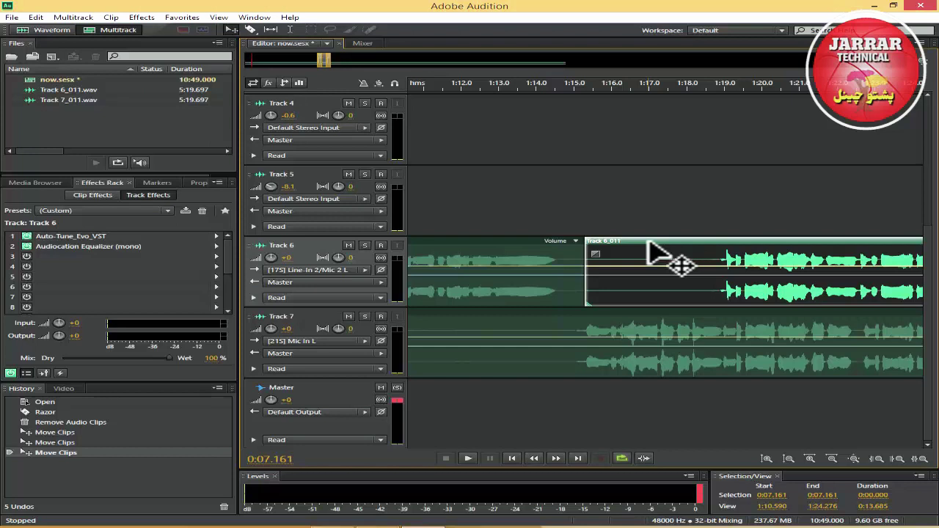
# Undo the clip moves and the removal of the short leading clips, going back to the Razor split.
pyautogui.hotkey('ctrl', 'z')
pyautogui.hotkey('ctrl', 'z')
pyautogui.hotkey('ctrl', 'z')
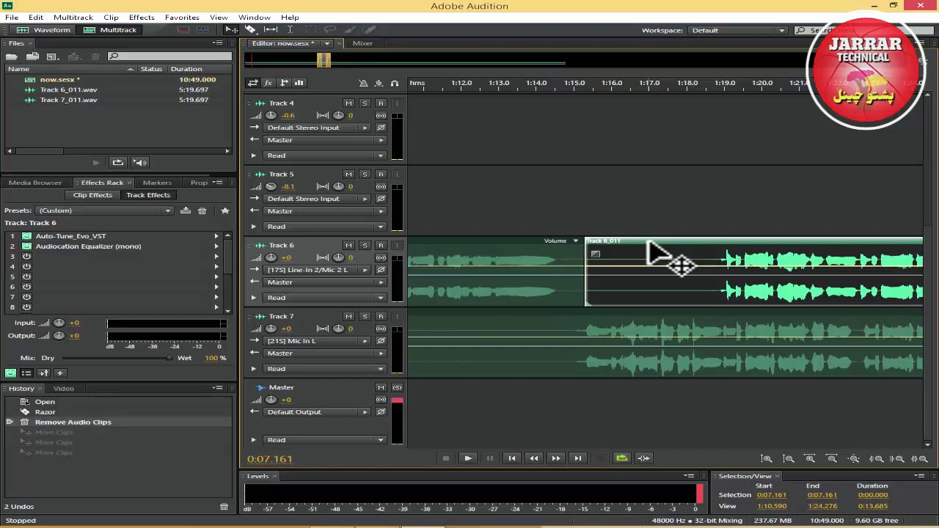
pyautogui.hotkey('ctrl', 'z')
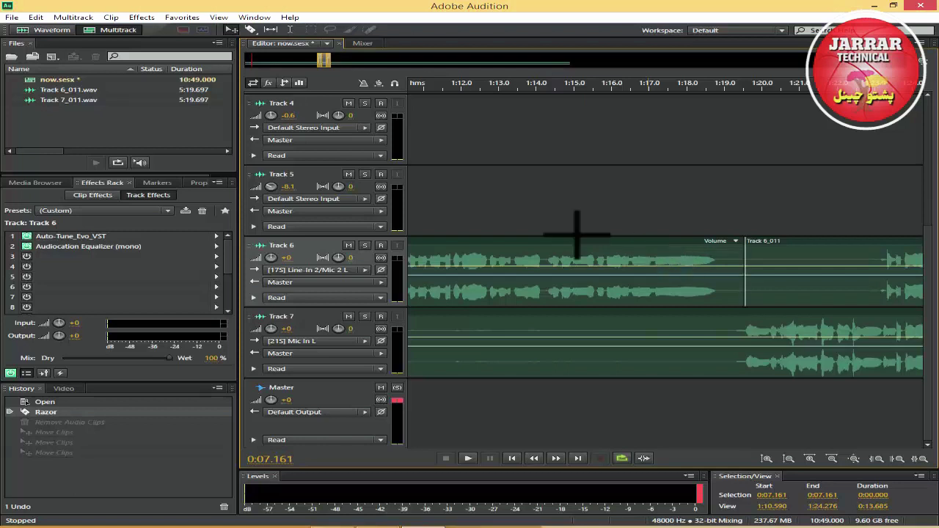
# Delete the two short leading clips before the split on Tracks 6 and 7.
pyautogui.moveTo(323, 61); pyautogui.dragTo(286, 88)
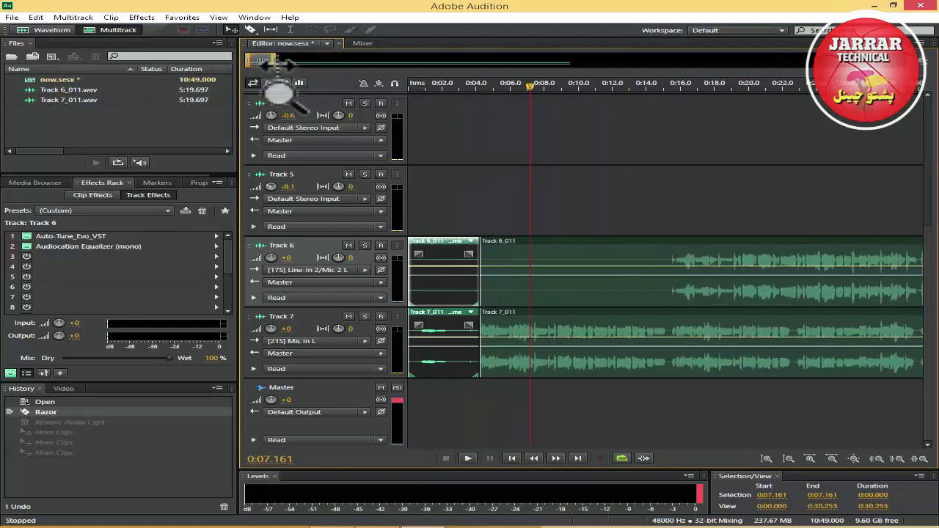
pyautogui.rightClick(444, 183)
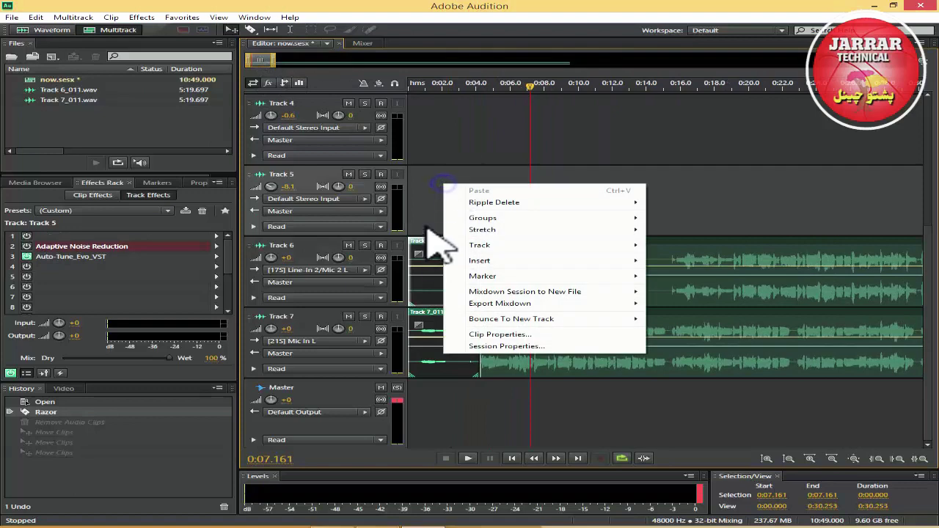
pyautogui.click(430, 247)
pyautogui.rightClick(430, 247)
pyautogui.click(469, 217)
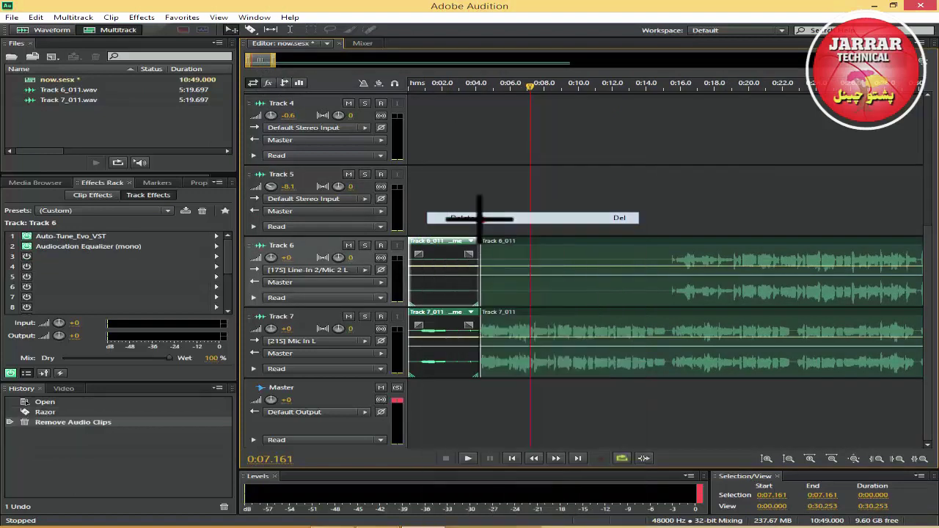
# Move all remaining clips on Tracks 6 and 7 together to the timeline start and set the playhead to 0:00.000.
pyautogui.click(540, 253)
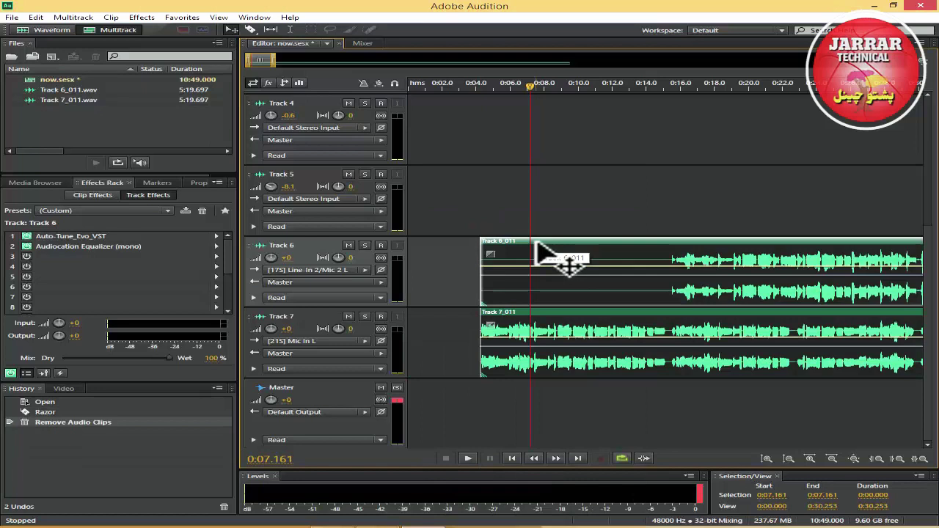
pyautogui.moveTo(540, 253); pyautogui.dragTo(438, 256)
pyautogui.moveTo(434, 86); pyautogui.dragTo(411, 88)
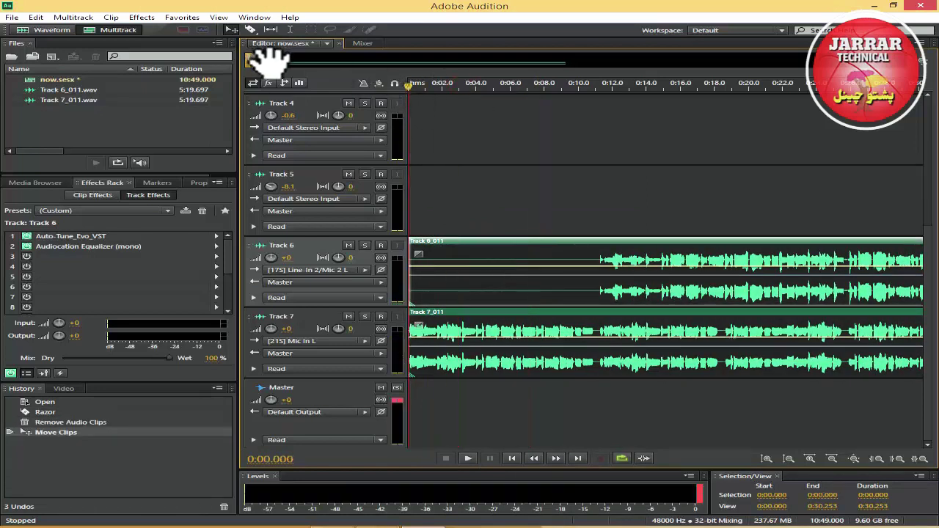
# Play the session from 0:00.000 to hear the moved Track 6 and Track 7 clips together, adjusting the system volume, and stop playback.
pyautogui.scroll(2, 267, 63)
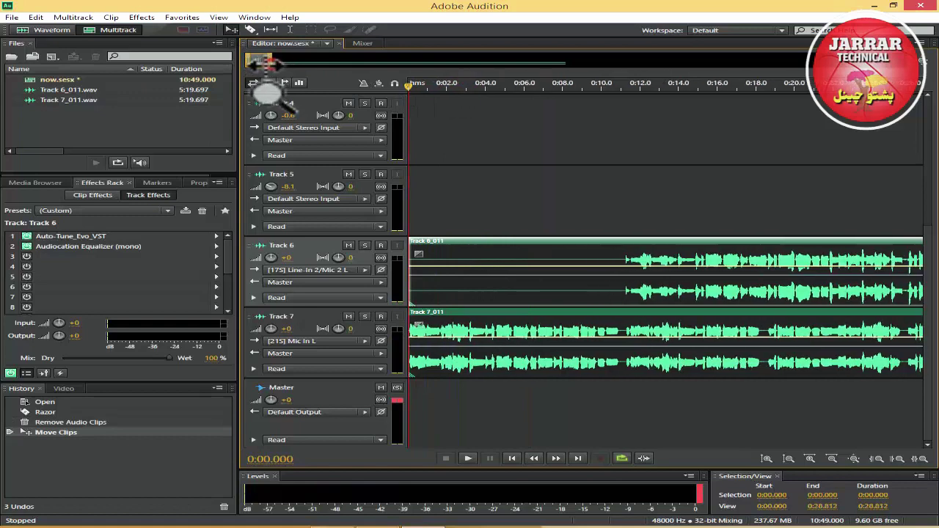
pyautogui.click(470, 458)
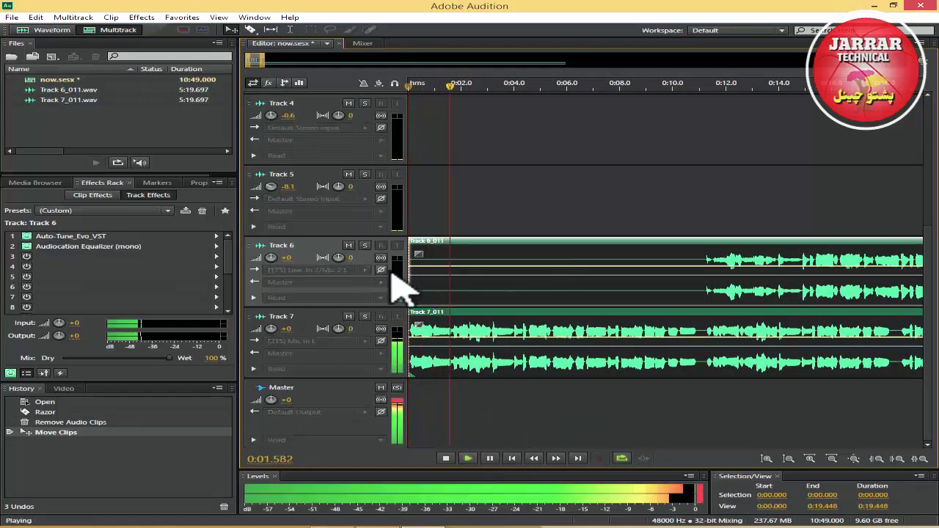
pyautogui.moveTo(398, 272)
pyautogui.mouseDown()
pyautogui.moveTo(685, 272)
pyautogui.moveTo(394, 270)
pyautogui.mouseUp()
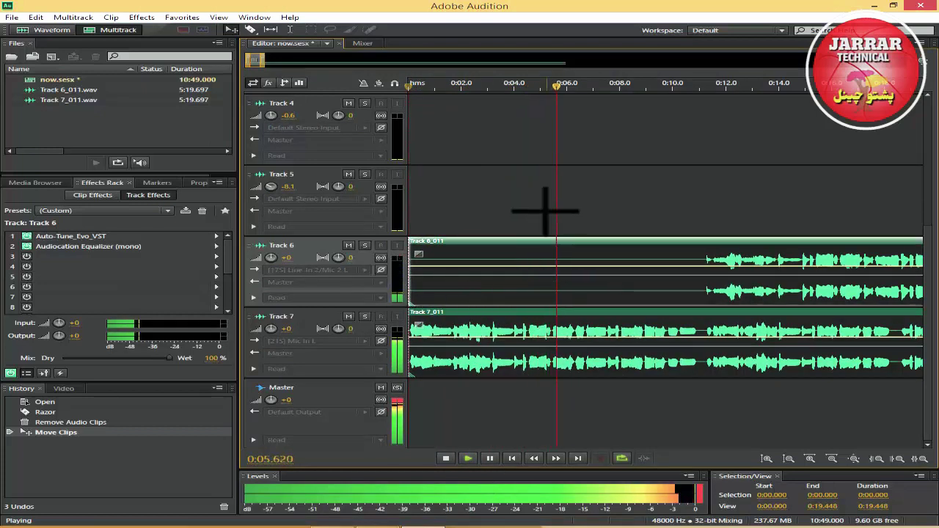
pyautogui.click(512, 208)
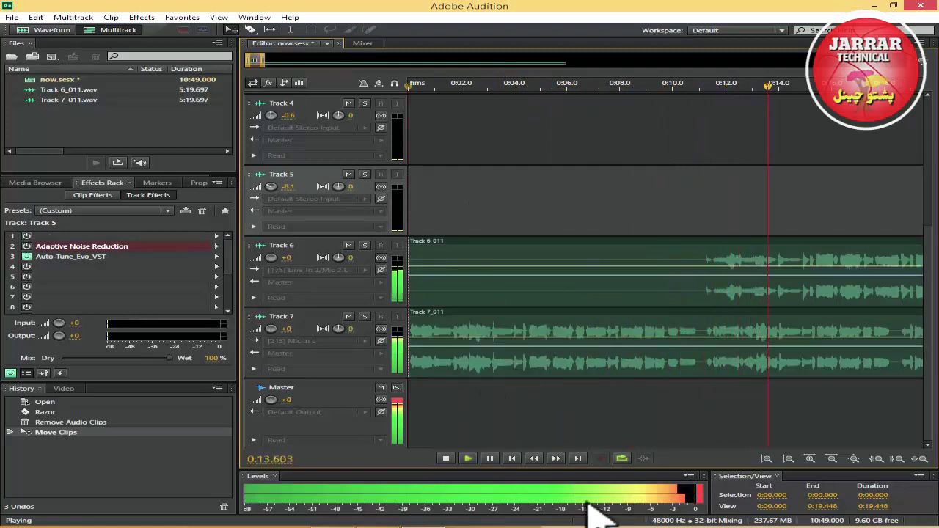
pyautogui.click(842, 527)
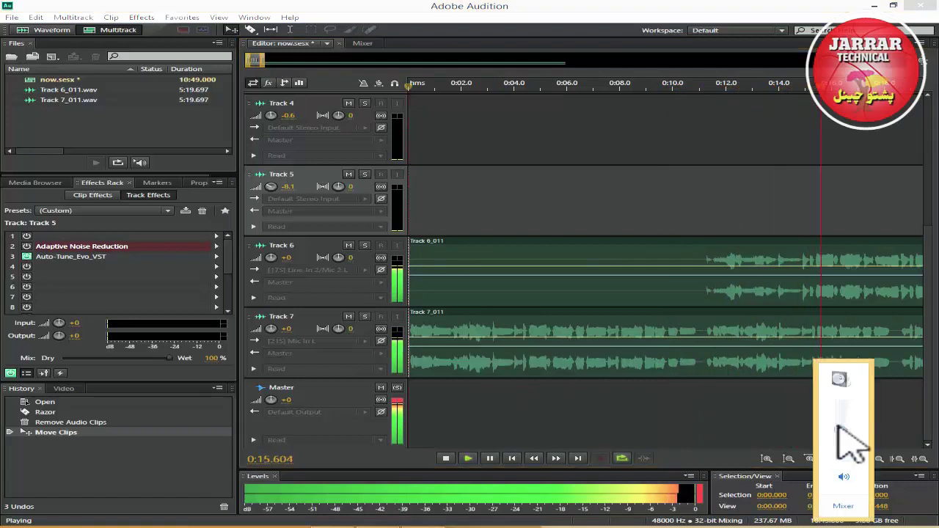
pyautogui.click(445, 458)
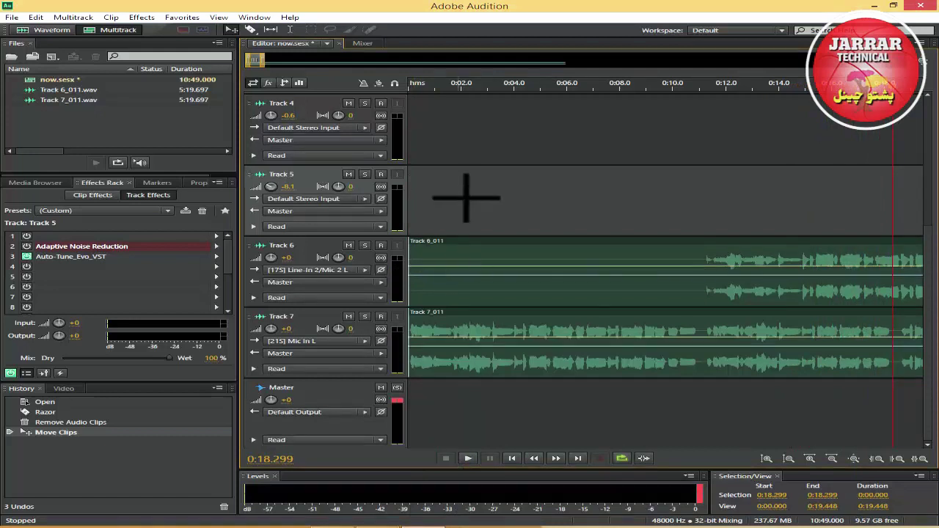
# Trim the silent start of the first Track 6 clip to about 0:10.9, just before its vocal begins.
pyautogui.moveTo(412, 276)
pyautogui.mouseDown()
pyautogui.moveTo(676, 268)
pyautogui.moveTo(409, 271)
pyautogui.mouseUp()
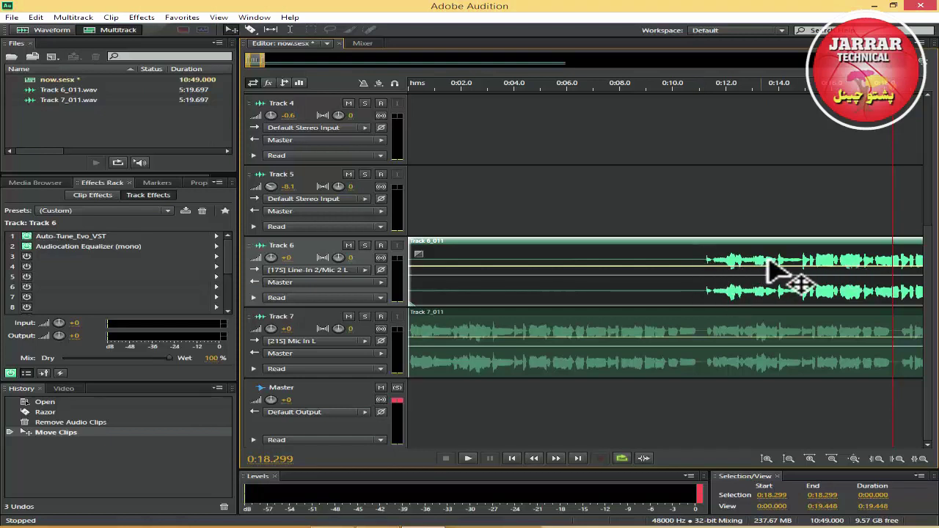
pyautogui.moveTo(411, 284); pyautogui.dragTo(699, 268)
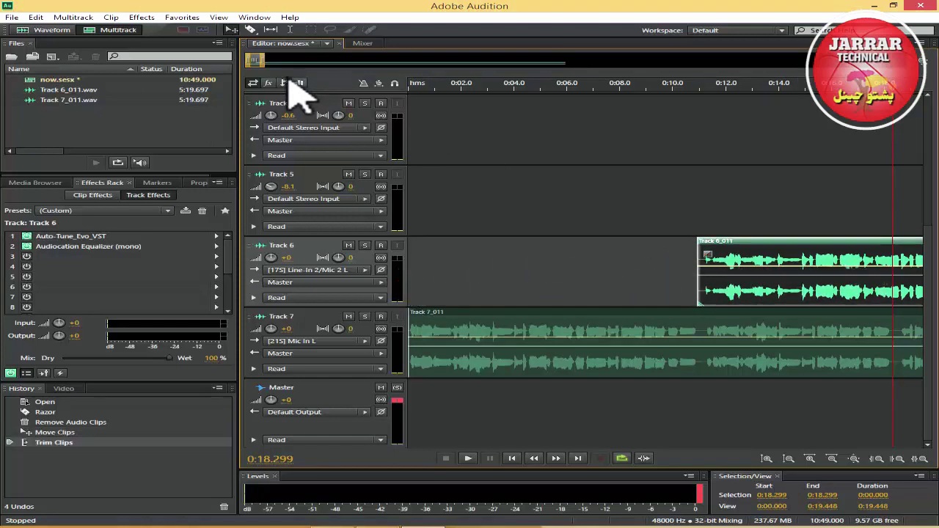
# Play the session from 0:28.757 to check the vocals on Tracks 6 and 7, lower the system volume and stop playback.
pyautogui.moveTo(255, 60); pyautogui.dragTo(299, 77)
pyautogui.click(464, 86)
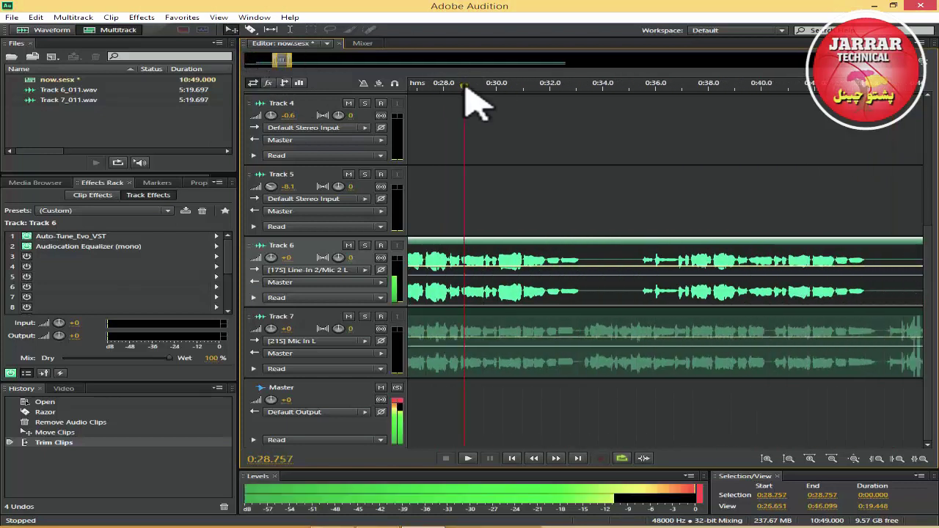
pyautogui.click(467, 458)
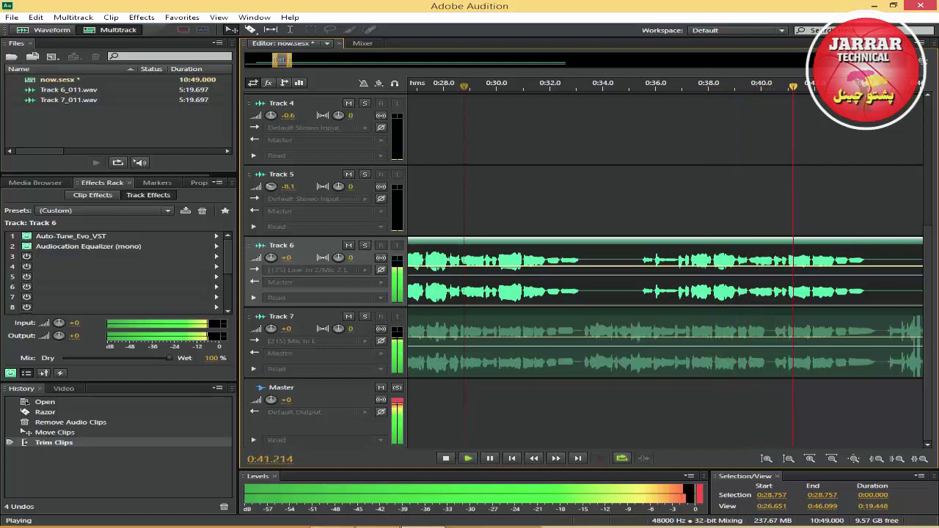
pyautogui.click(844, 525)
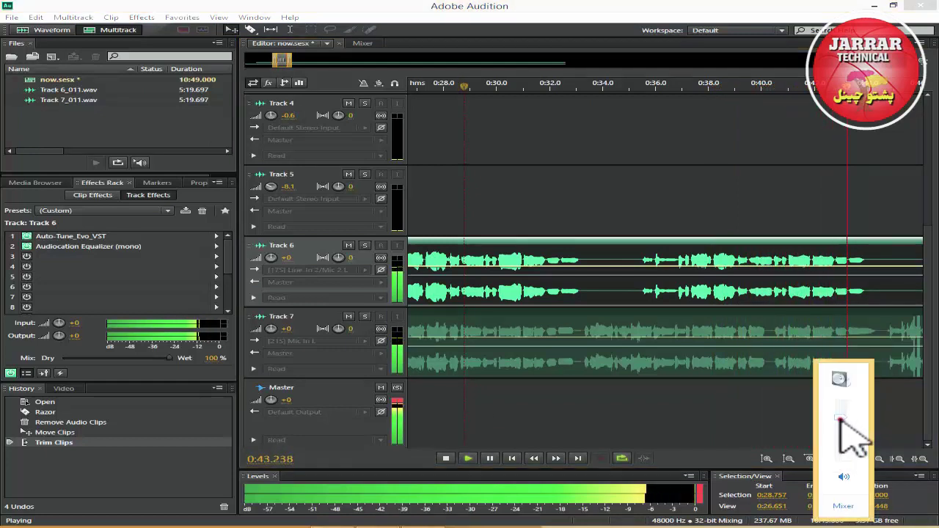
pyautogui.moveTo(836, 434); pyautogui.dragTo(837, 449)
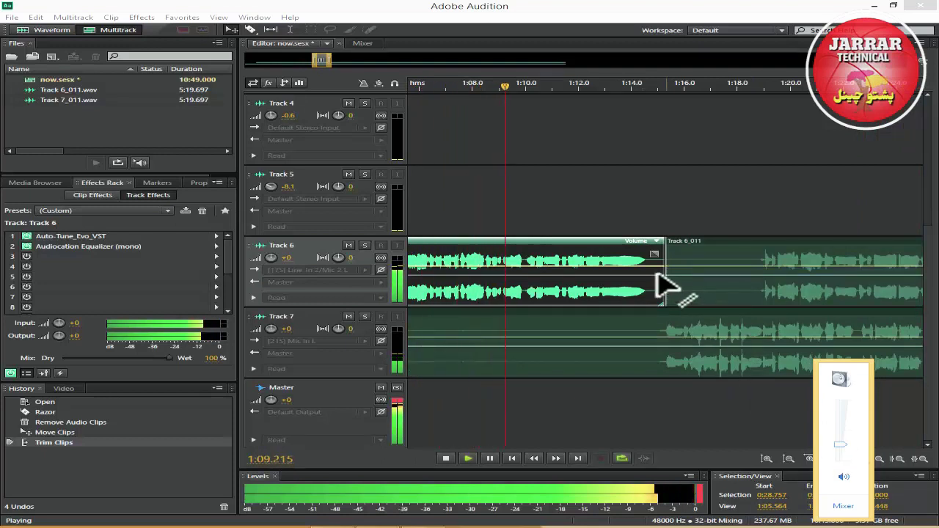
pyautogui.click(445, 459)
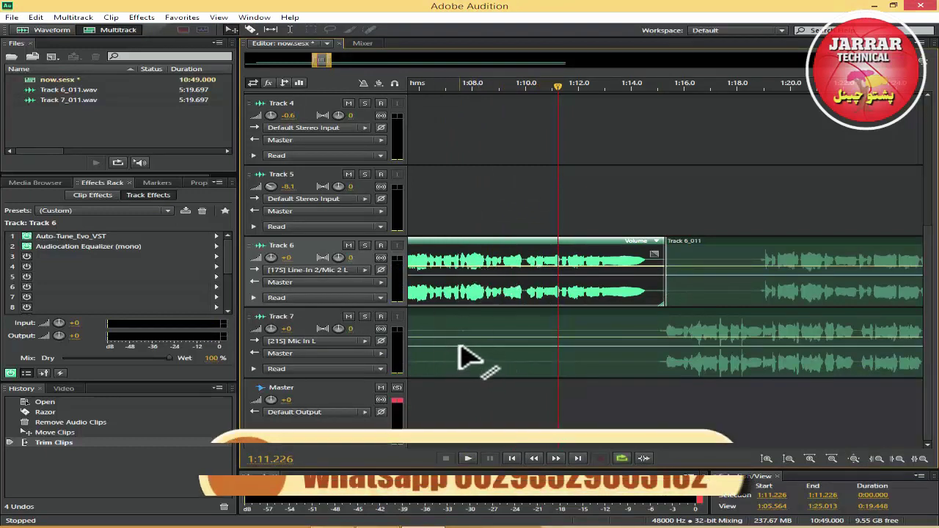
# Increase the height of Track 7 and select its clip around the quiet passage that follows 0:59.
pyautogui.moveTo(324, 58); pyautogui.dragTo(313, 60)
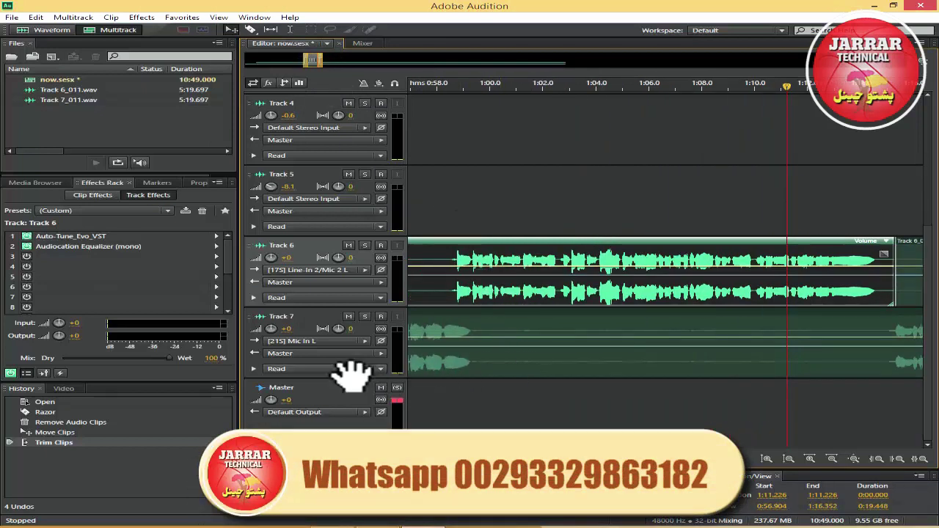
pyautogui.moveTo(341, 386); pyautogui.dragTo(341, 446)
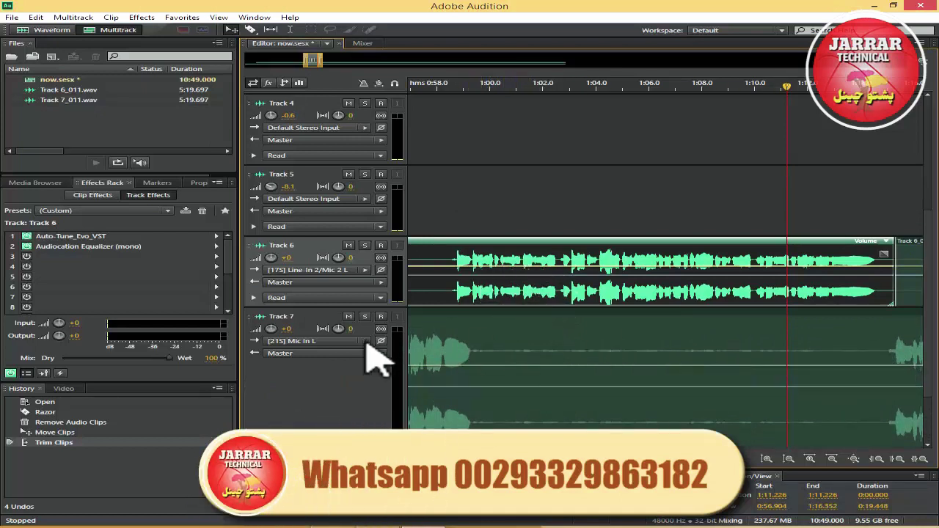
pyautogui.click(312, 321)
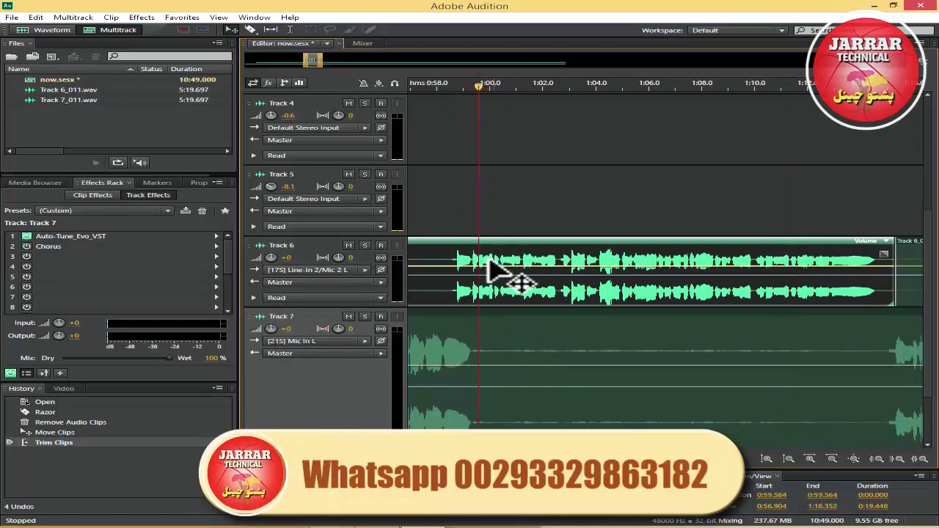
pyautogui.click(509, 320)
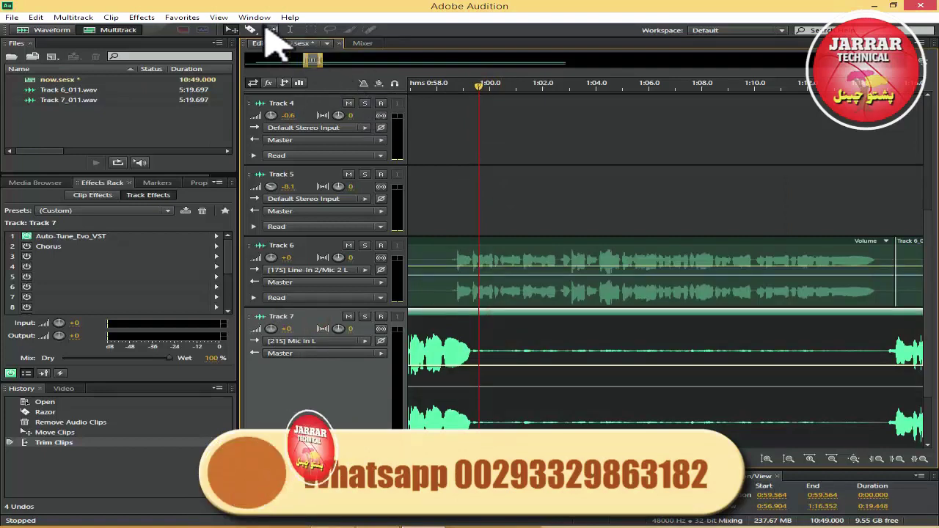
# Split the Track 7 clip with the Razor at about 0:59.5 and 1:14.9 and delete the near-silent section between the cuts.
pyautogui.click(251, 30)
pyautogui.click(476, 336)
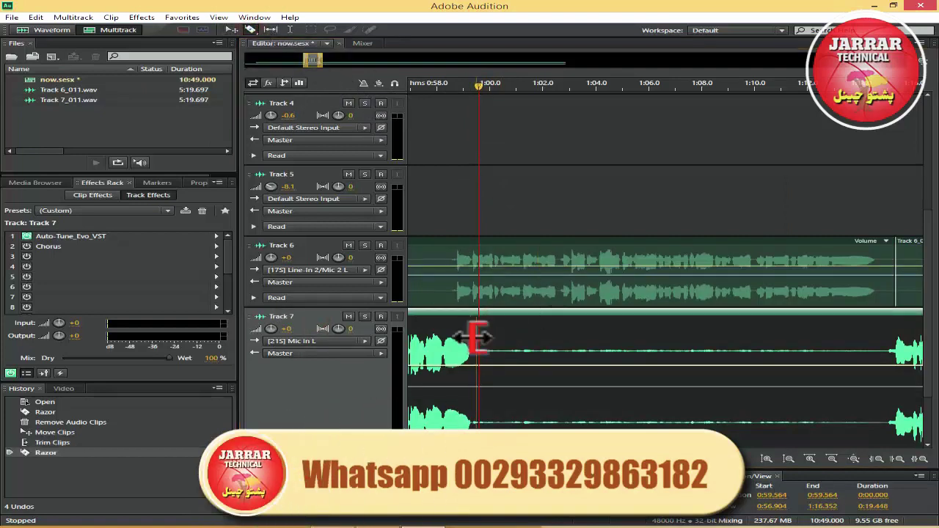
pyautogui.click(884, 339)
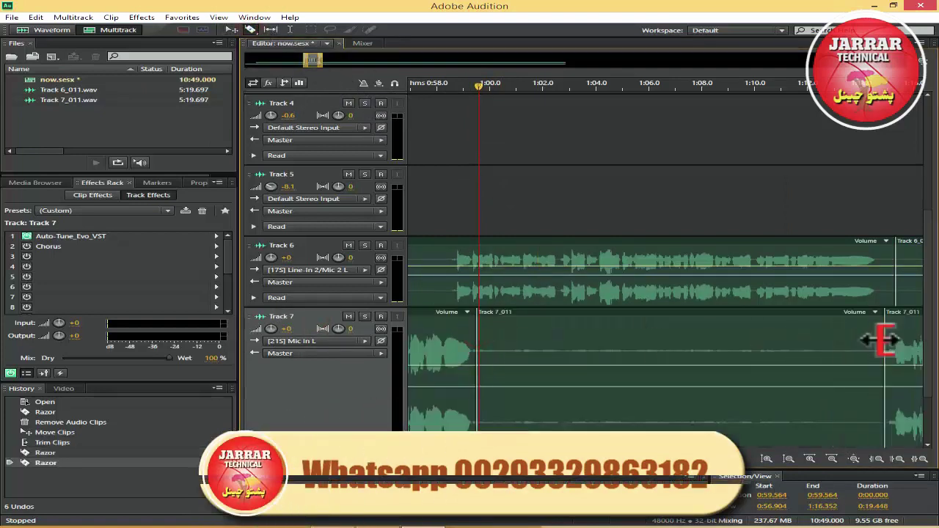
pyautogui.rightClick(780, 325)
pyautogui.click(776, 219)
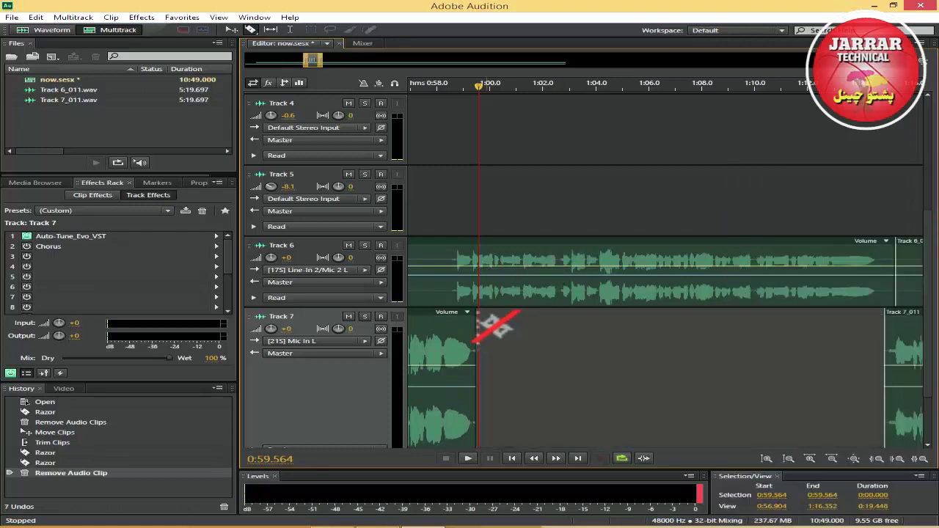
# Move the second Track 6 clip along the timeline so it starts at about 1:20.8.
pyautogui.moveTo(314, 65); pyautogui.dragTo(325, 64)
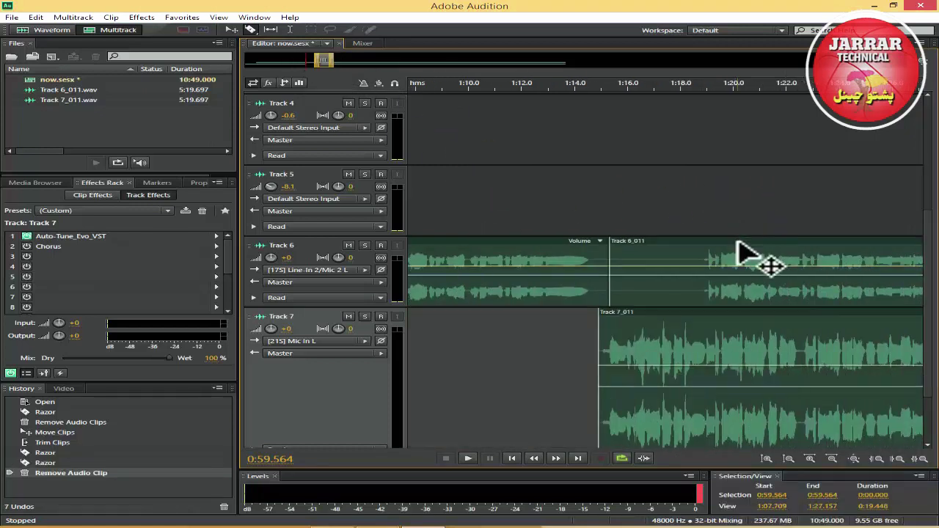
pyautogui.moveTo(741, 253); pyautogui.dragTo(888, 253)
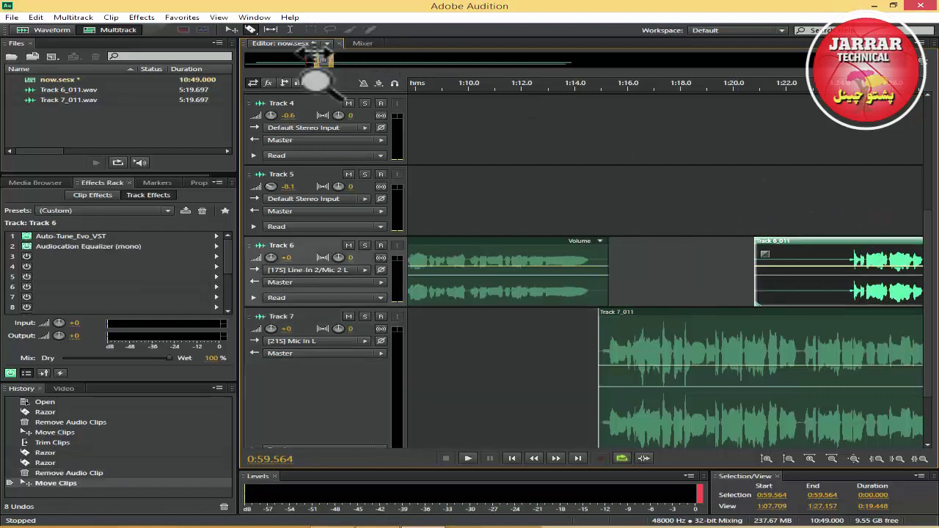
# Reduce the height of Track 7 so its clip and the Master track fit in view.
pyautogui.moveTo(320, 60); pyautogui.dragTo(357, 64)
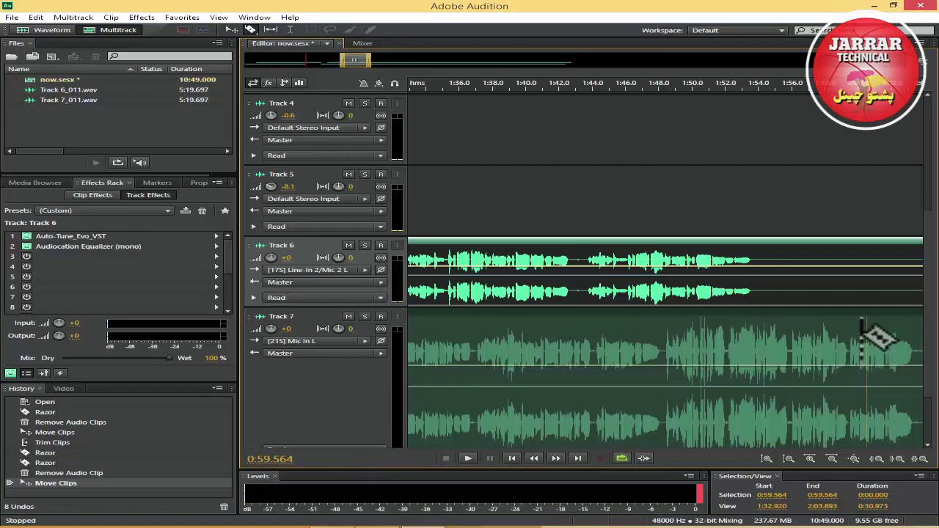
pyautogui.scroll(-2, 935, 335)
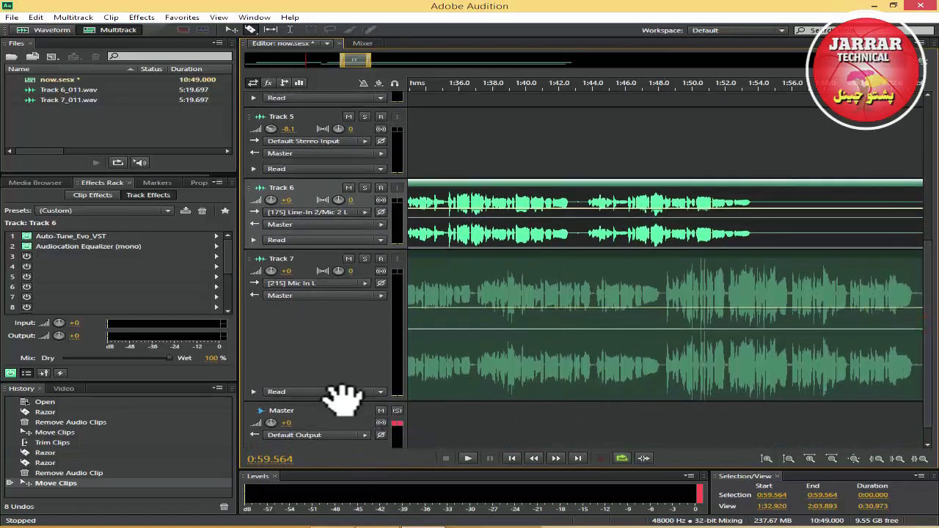
pyautogui.moveTo(342, 396); pyautogui.dragTo(324, 332)
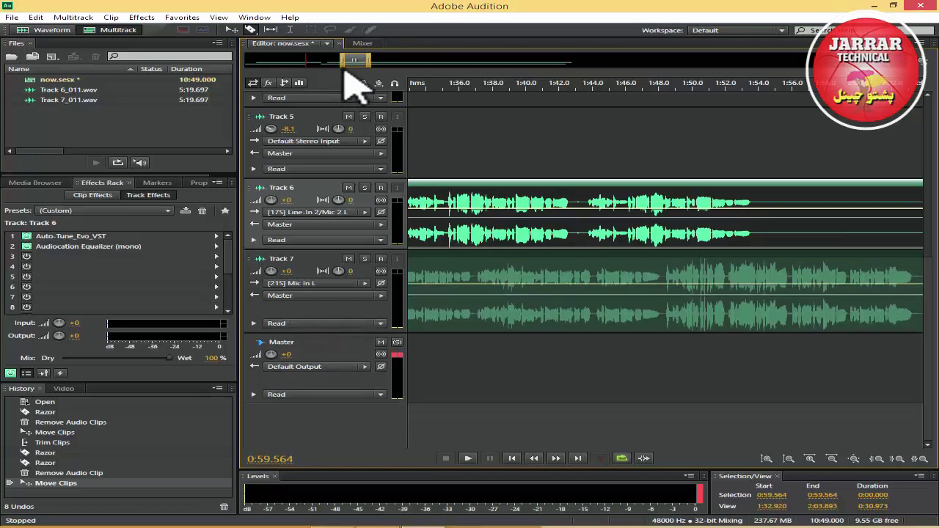
# Play the session from 1:20.528 to check the shifted Track 6 clip against Track 7, raise the system volume and stop playback.
pyautogui.moveTo(350, 60); pyautogui.dragTo(339, 67)
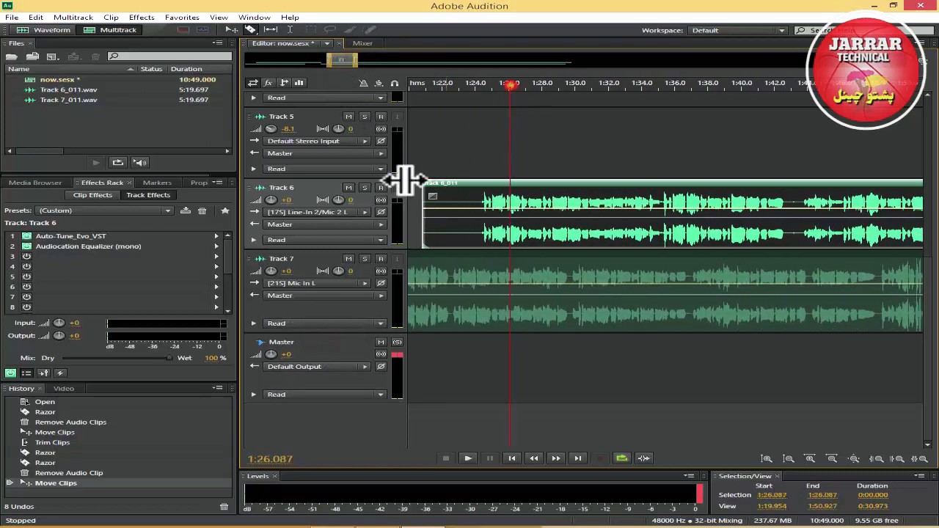
pyautogui.moveTo(455, 84); pyautogui.dragTo(416, 84)
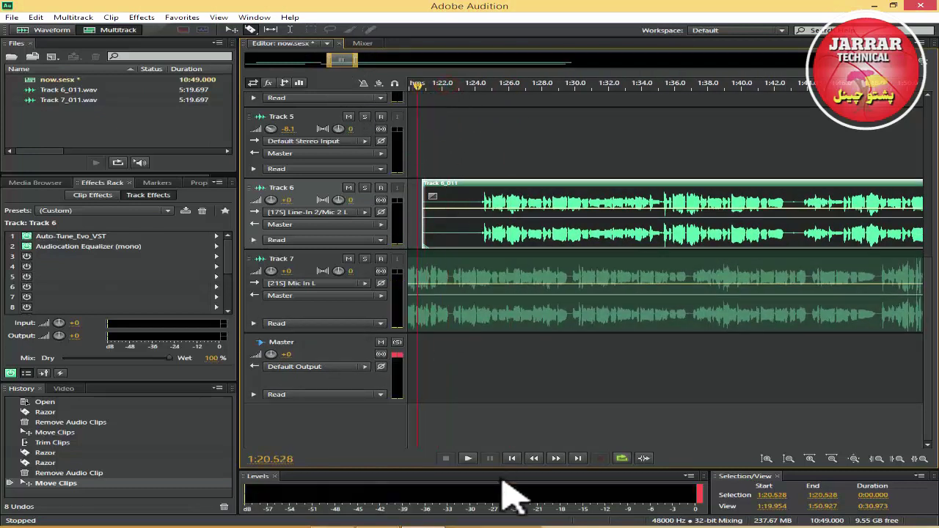
pyautogui.click(467, 458)
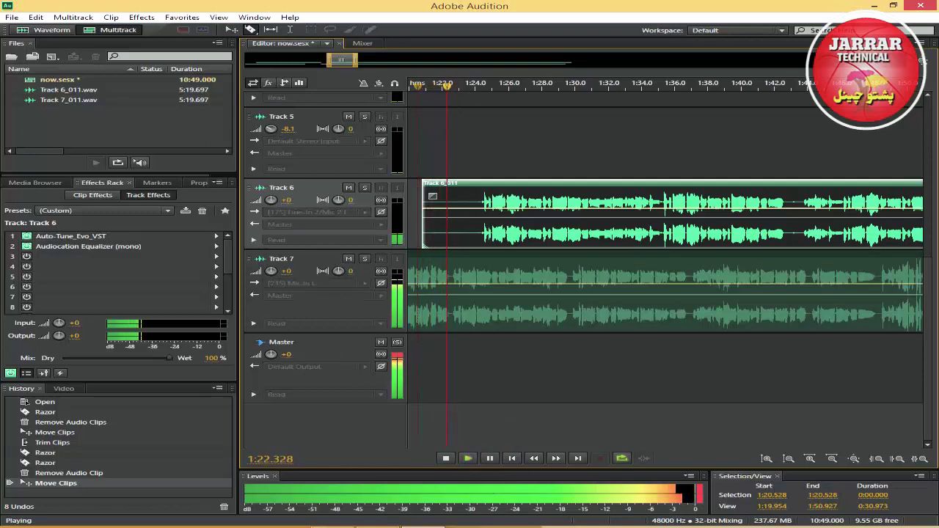
pyautogui.click(841, 527)
pyautogui.moveTo(832, 474); pyautogui.dragTo(837, 421)
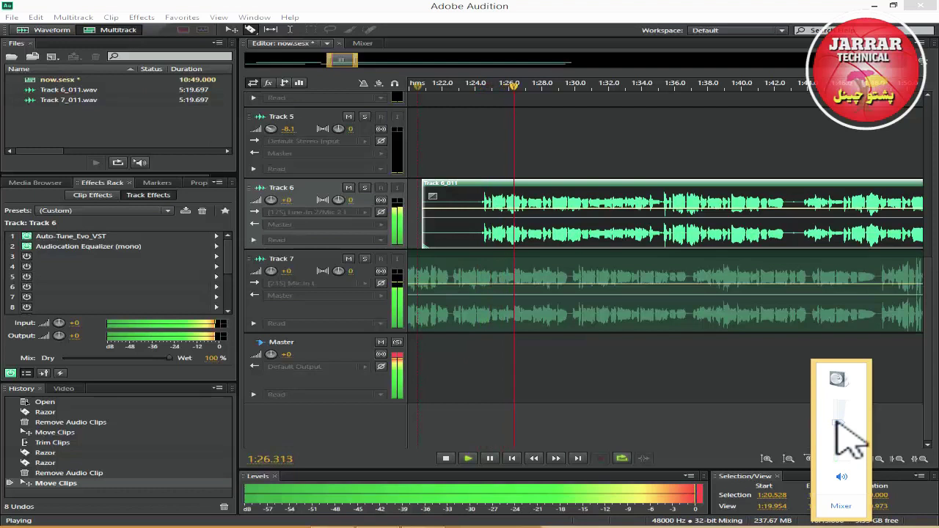
pyautogui.click(446, 458)
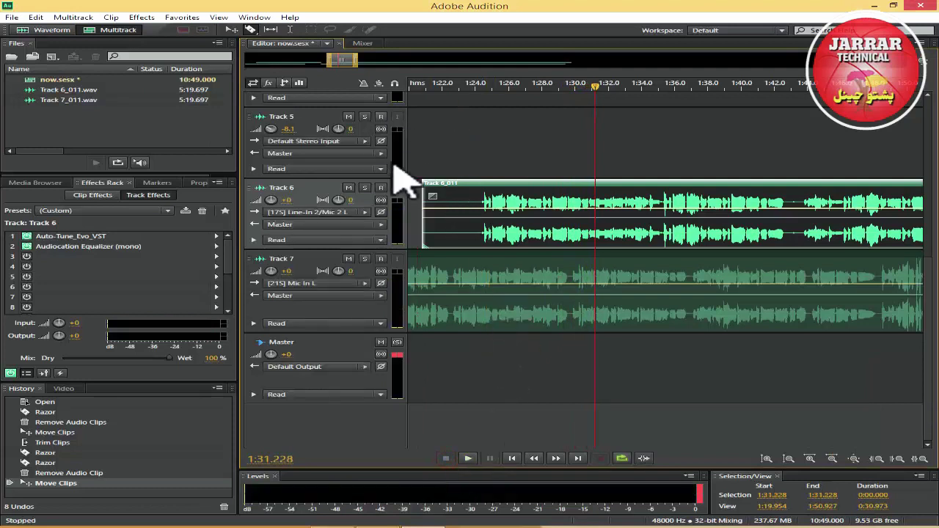
# Trim the silent start of the second Track 6 clip to about 1:23.7 and move the clip back to start at about 1:15.6.
pyautogui.moveTo(425, 220); pyautogui.dragTo(470, 212)
pyautogui.moveTo(338, 60); pyautogui.dragTo(331, 58)
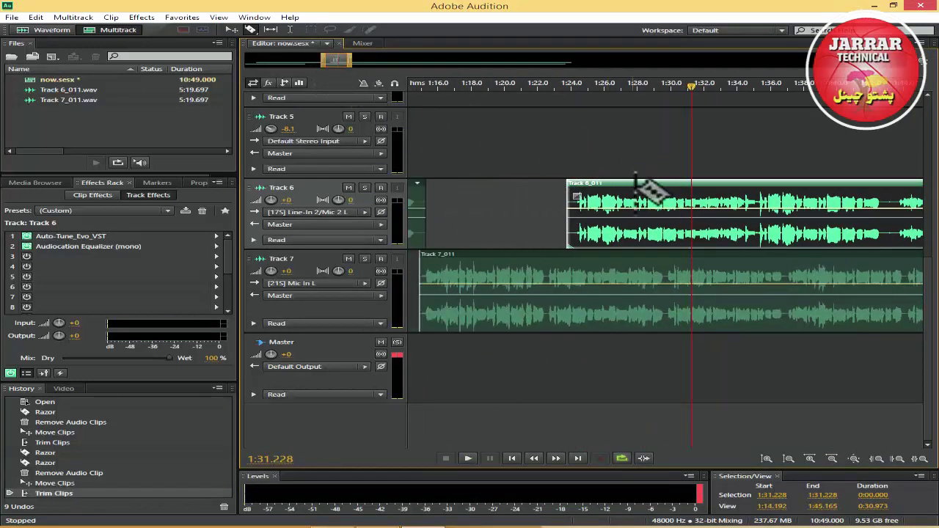
pyautogui.moveTo(640, 195); pyautogui.dragTo(506, 198)
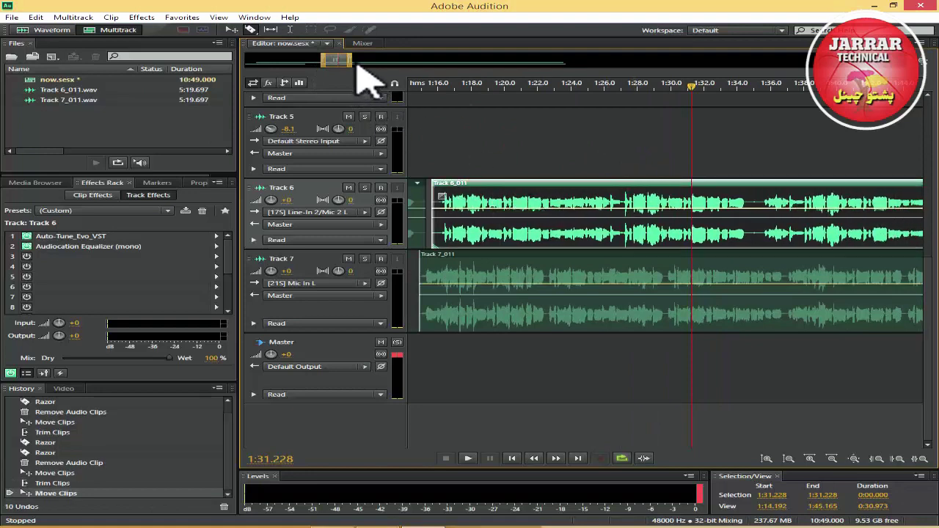
# Move the second Track 6 clip along the timeline so it starts at about 1:17.2.
pyautogui.scroll(8, 324, 64)
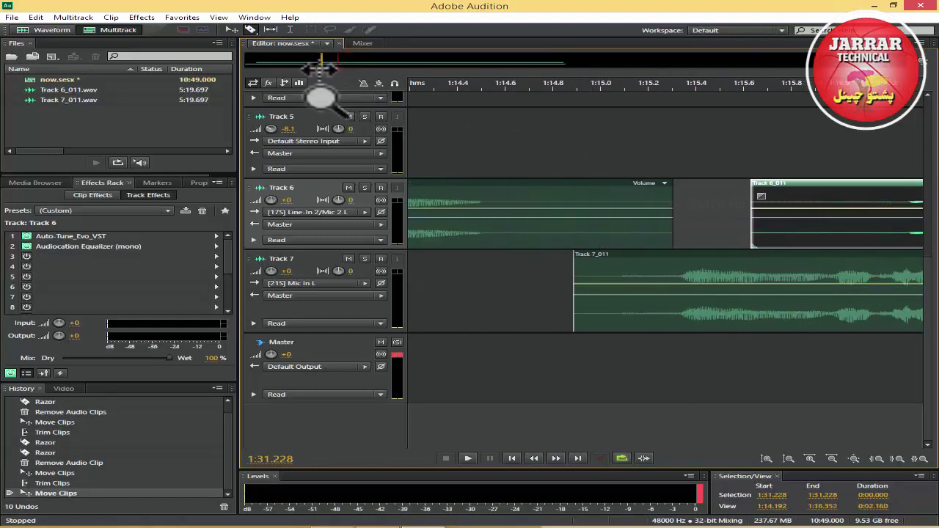
pyautogui.scroll(-2, 324, 69)
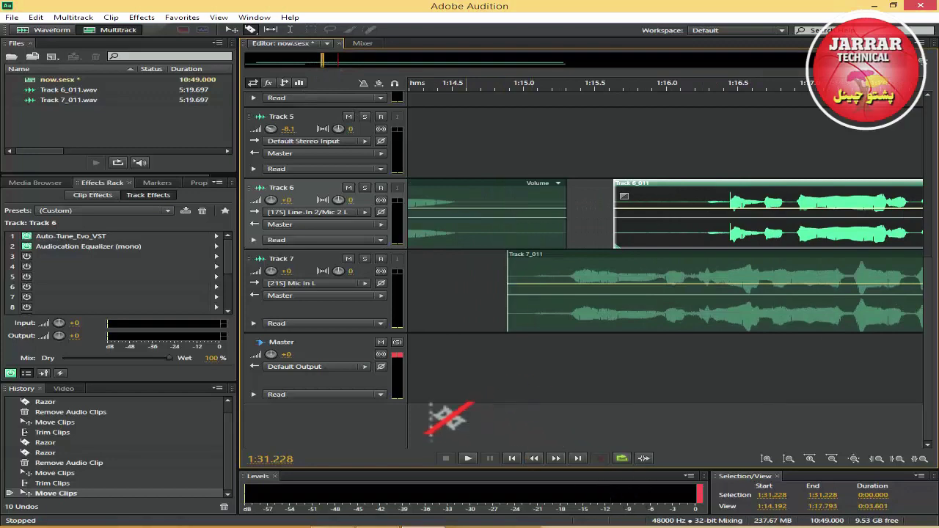
pyautogui.click(325, 63)
pyautogui.click(323, 65)
pyautogui.moveTo(323, 67); pyautogui.dragTo(324, 67)
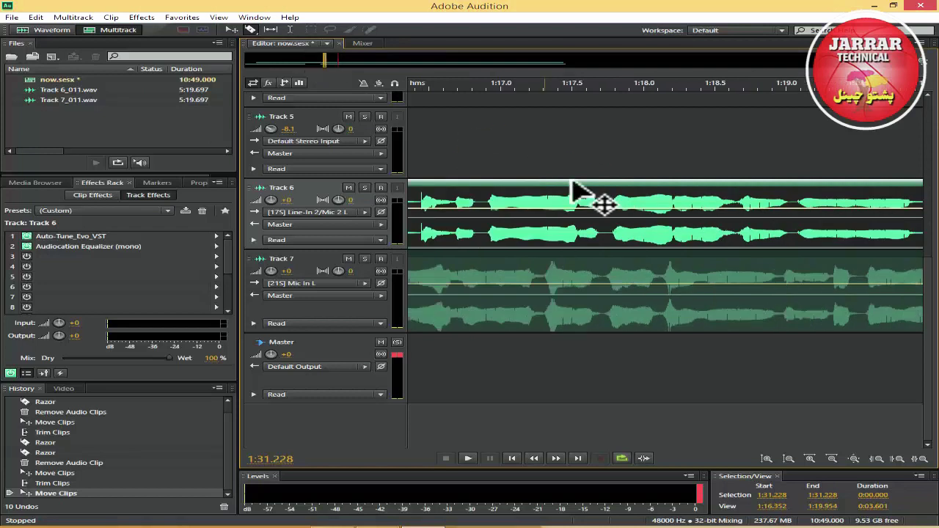
pyautogui.moveTo(584, 184); pyautogui.dragTo(809, 188)
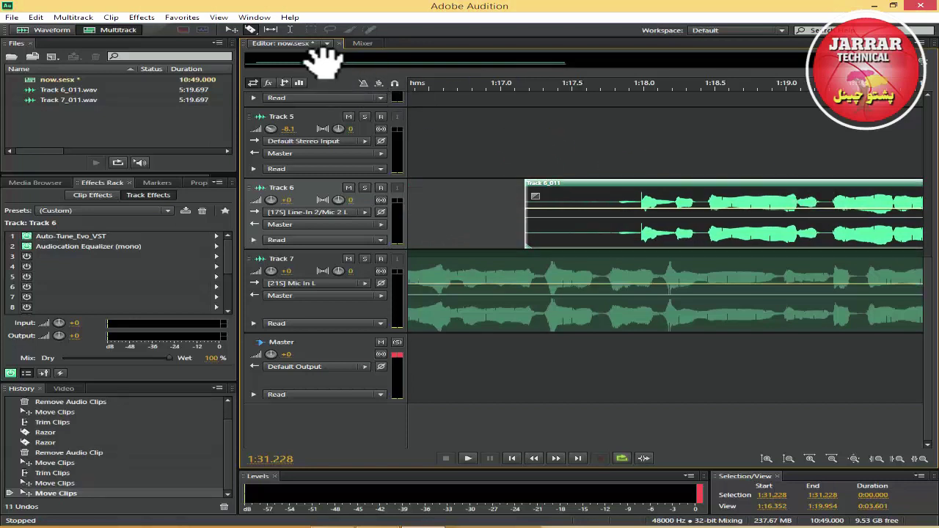
# Trim the silent start of the second Track 6 clip to about 1:17.8 and move the clip to start at about 1:19.0.
pyautogui.moveTo(325, 57); pyautogui.dragTo(324, 67)
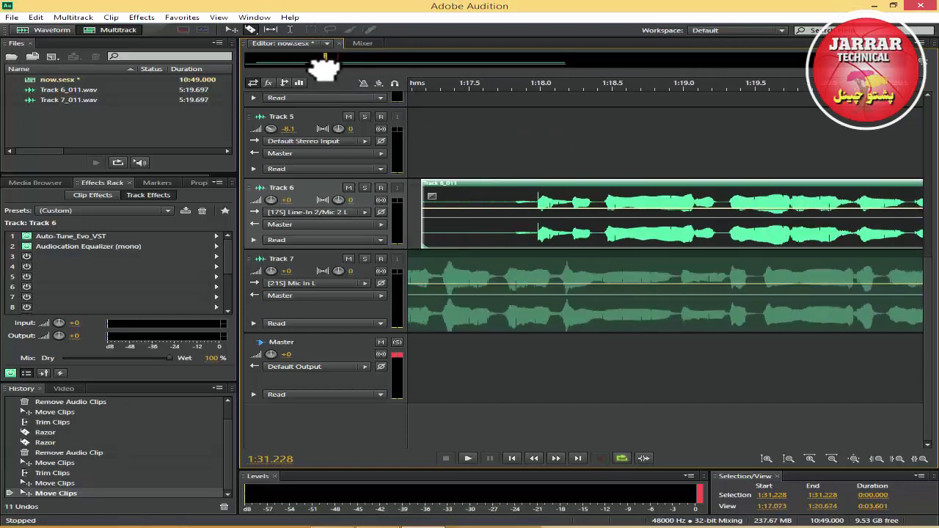
pyautogui.moveTo(424, 221); pyautogui.dragTo(514, 221)
pyautogui.moveTo(600, 192); pyautogui.dragTo(756, 218)
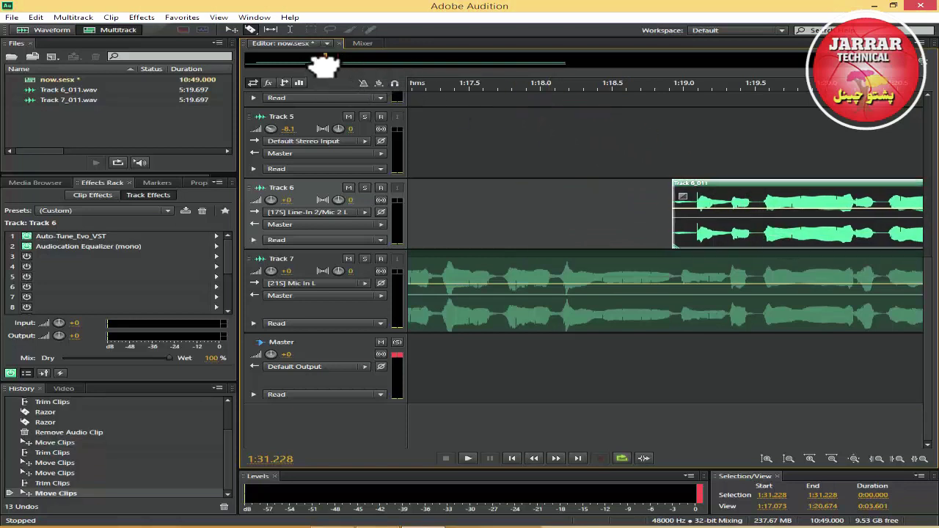
pyautogui.moveTo(323, 66); pyautogui.dragTo(329, 68)
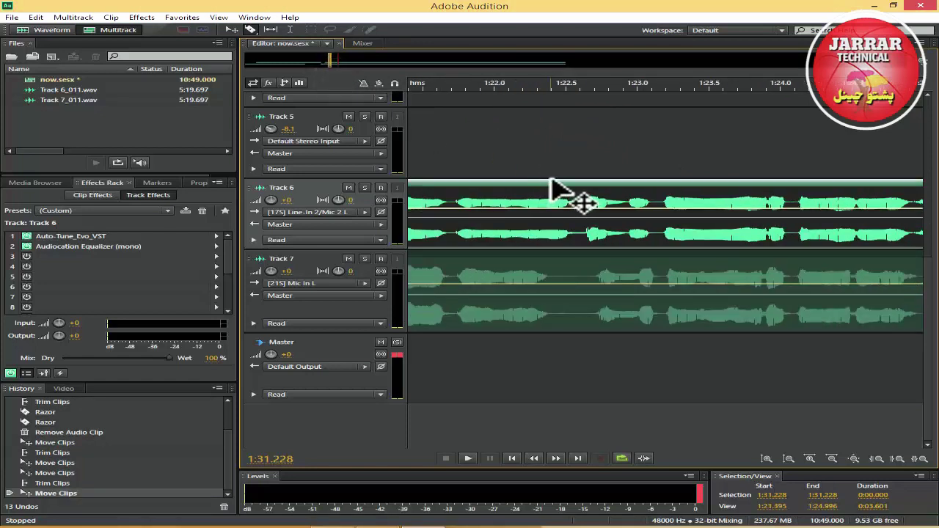
pyautogui.moveTo(554, 181); pyautogui.dragTo(562, 183)
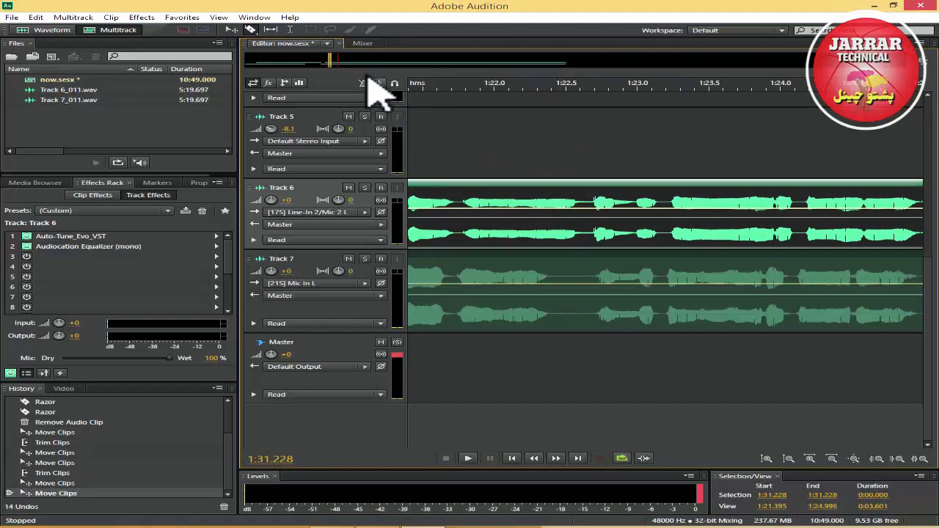
# Compare the Track 6 and Track 7 waveforms around 1:30, play the session from 1:14.614 to check their alignment, and stop playback.
pyautogui.moveTo(330, 64); pyautogui.dragTo(335, 66)
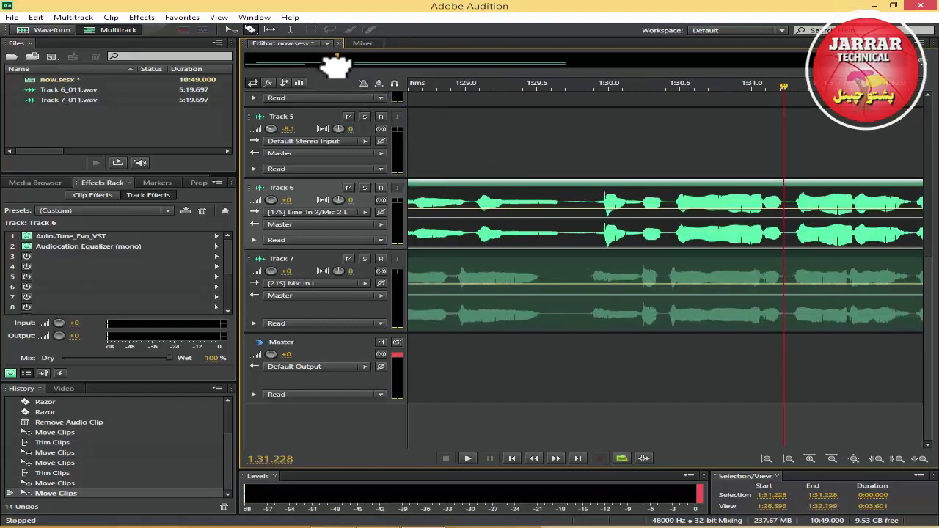
pyautogui.click(586, 86)
pyautogui.moveTo(587, 87); pyautogui.dragTo(651, 86)
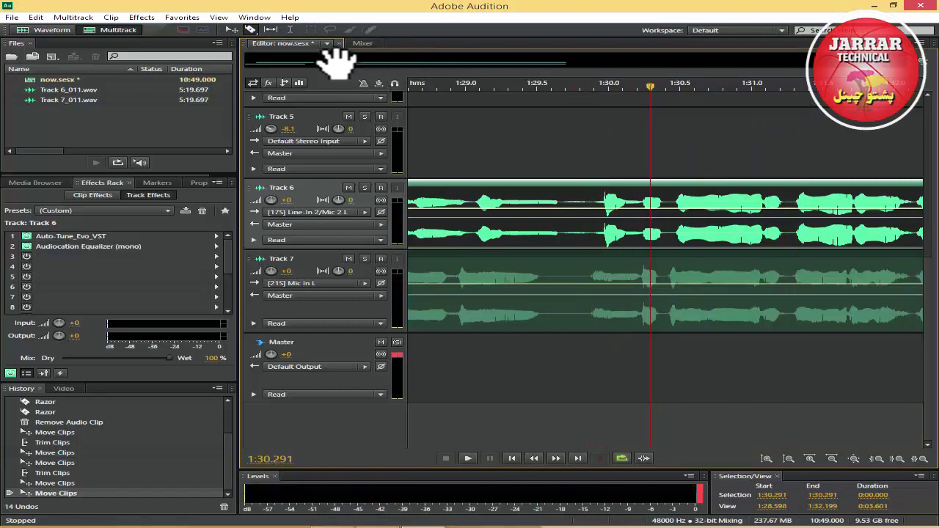
pyautogui.scroll(-3, 342, 90)
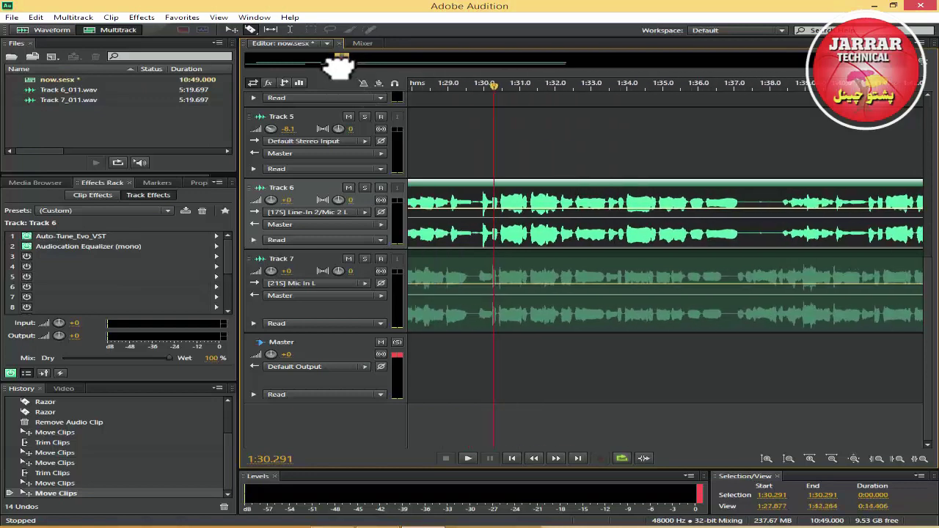
pyautogui.moveTo(339, 68); pyautogui.dragTo(325, 70)
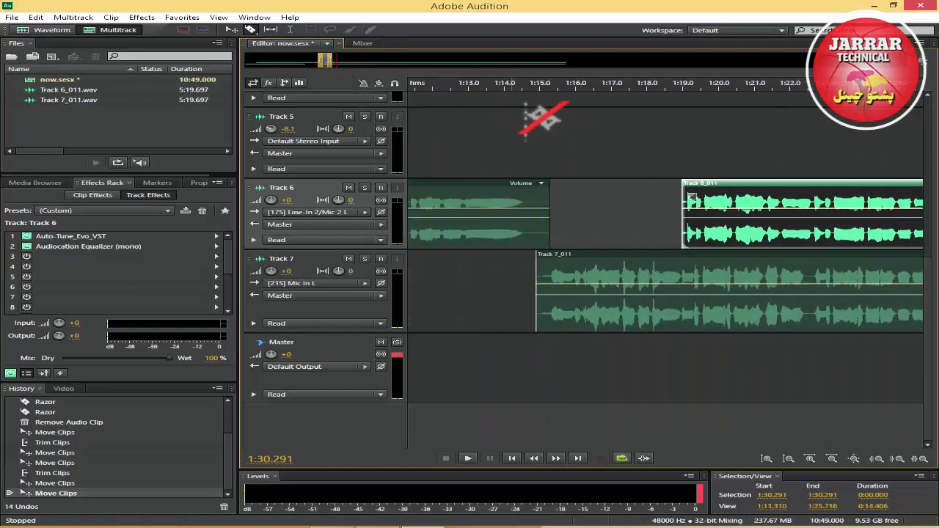
pyautogui.moveTo(527, 86); pyautogui.dragTo(525, 134)
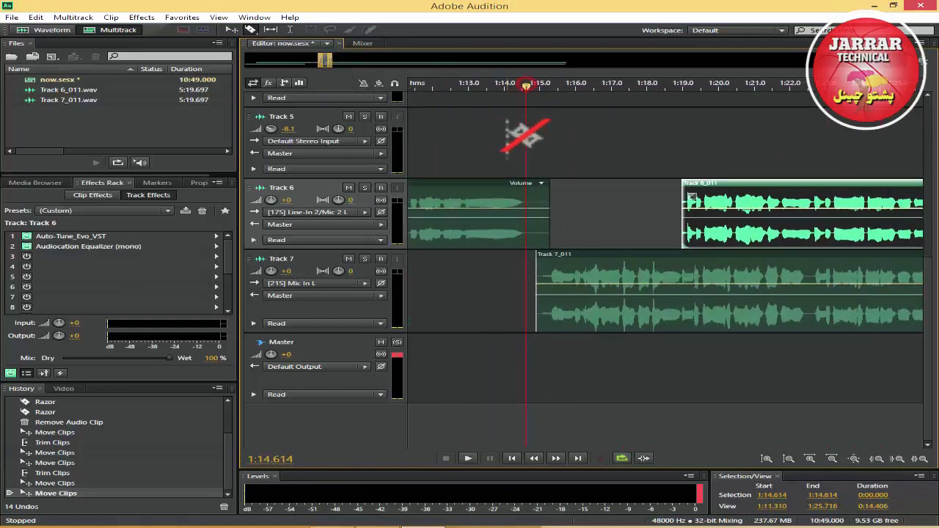
pyautogui.click(468, 458)
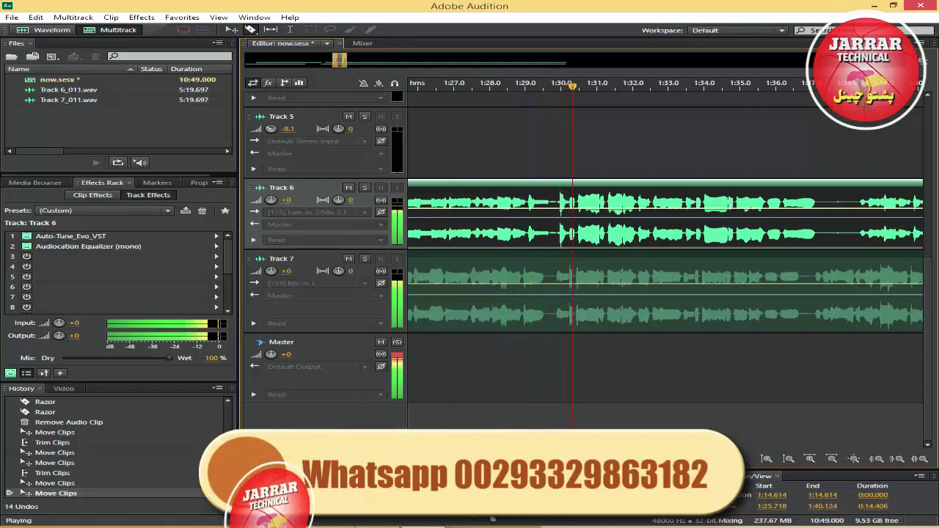
pyautogui.press('space')
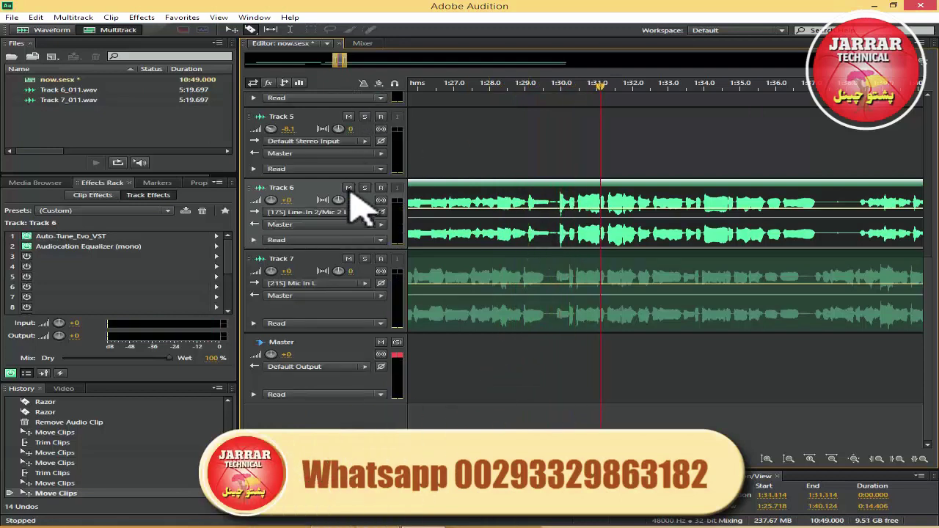
# Nudge the second Track 6 clip about 0.03 s later, using the waveforms around 1:30 as reference.
pyautogui.scroll(-1, 340, 59)
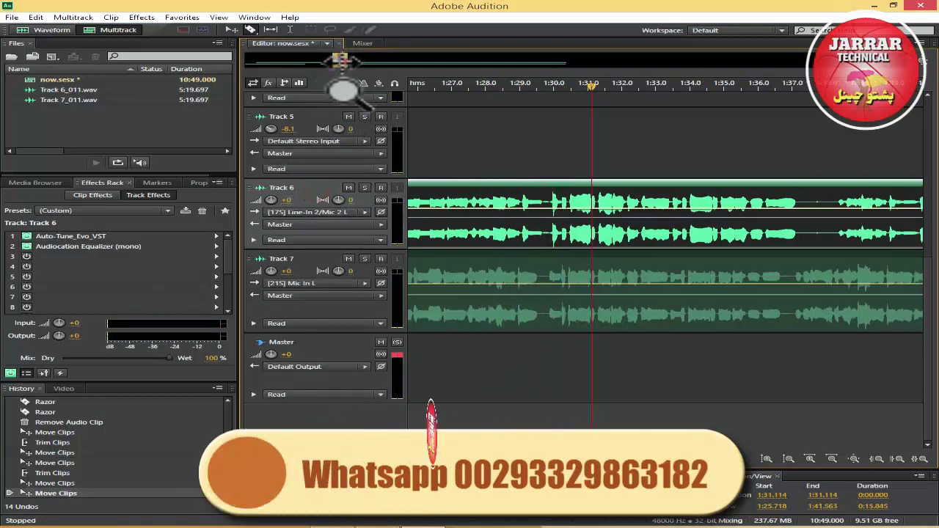
pyautogui.scroll(8, 340, 59)
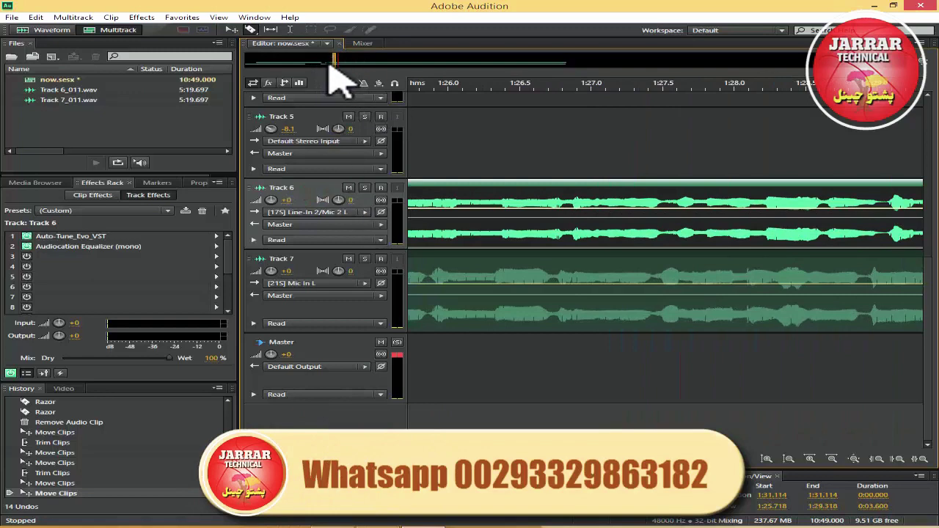
pyautogui.click(332, 62)
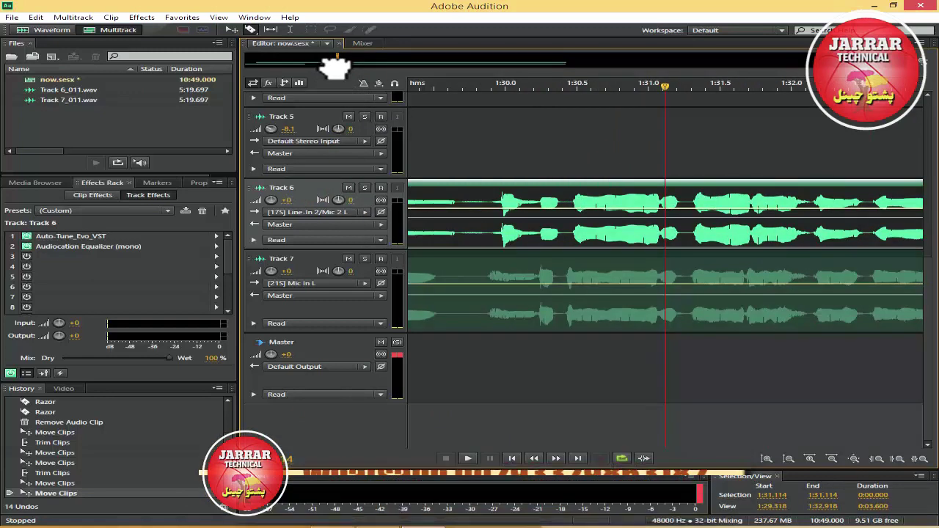
pyautogui.moveTo(473, 193); pyautogui.dragTo(482, 193)
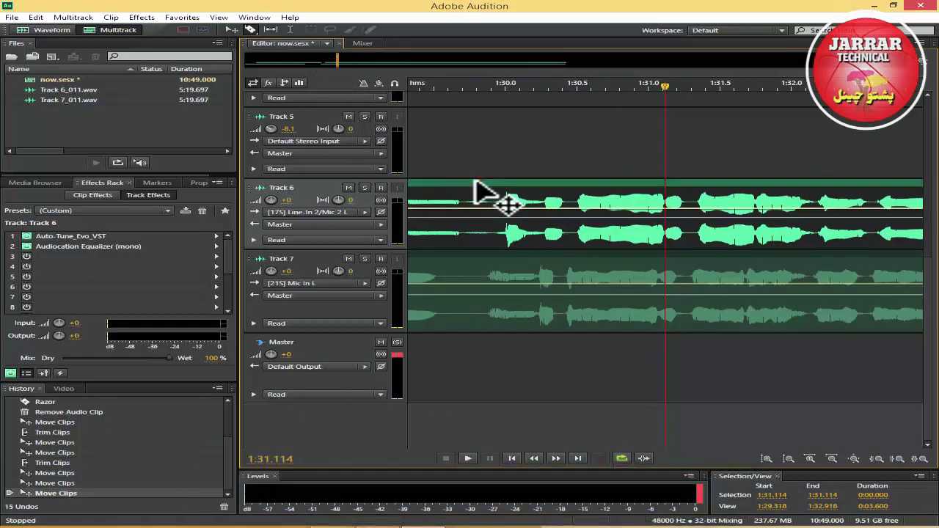
# Play the session from 1:30.010 to check the alignment, stop it and nudge the Track 6 clip about 0.07 s earlier.
pyautogui.click(507, 85)
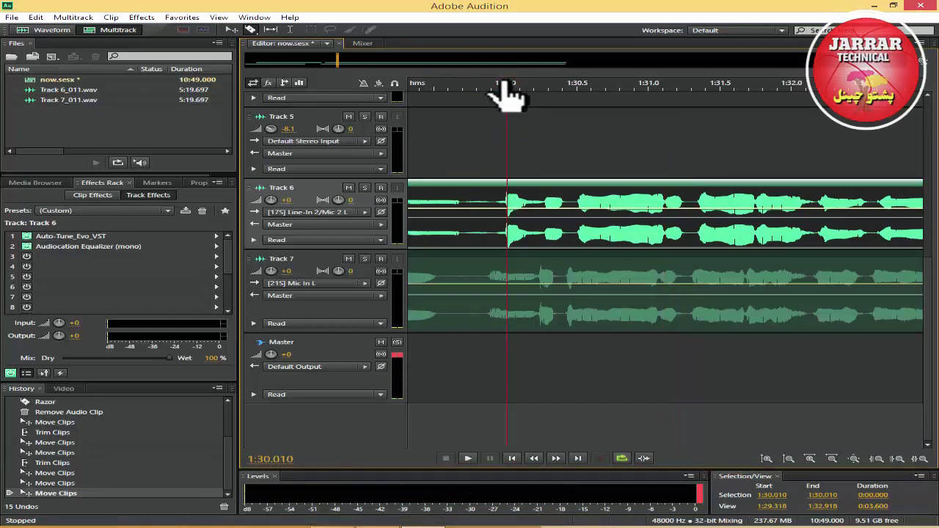
pyautogui.click(467, 459)
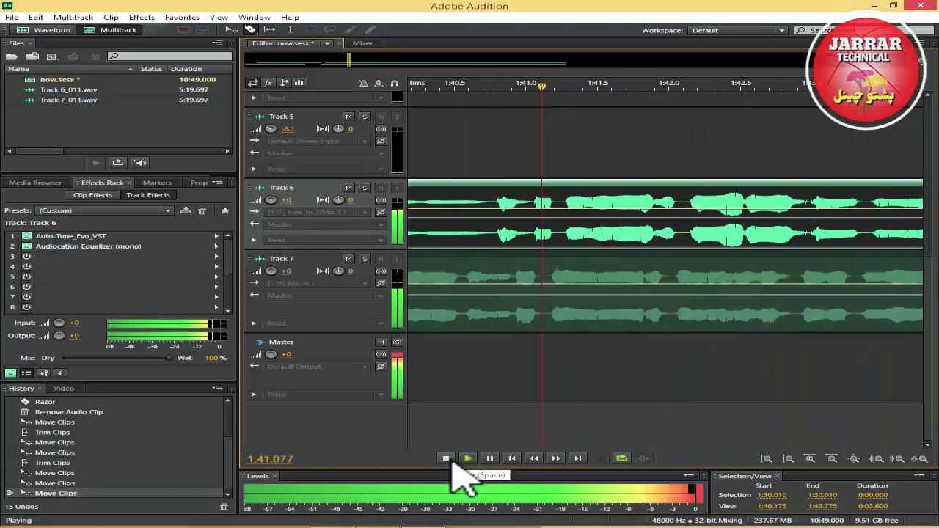
pyautogui.click(446, 459)
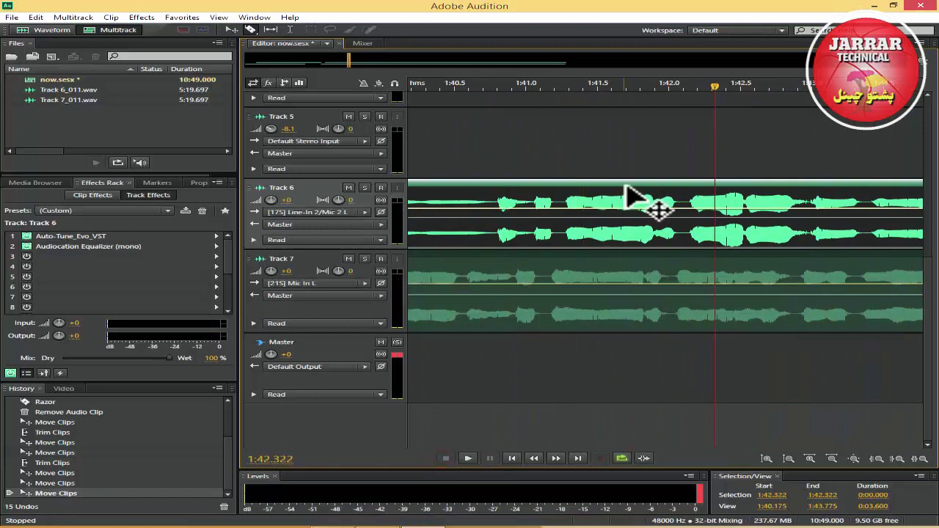
pyautogui.moveTo(628, 183); pyautogui.dragTo(619, 189)
# Play the session from 1:40.908 to check the nudged Track 6 clip and lower the system volume during playback.
pyautogui.click(513, 83)
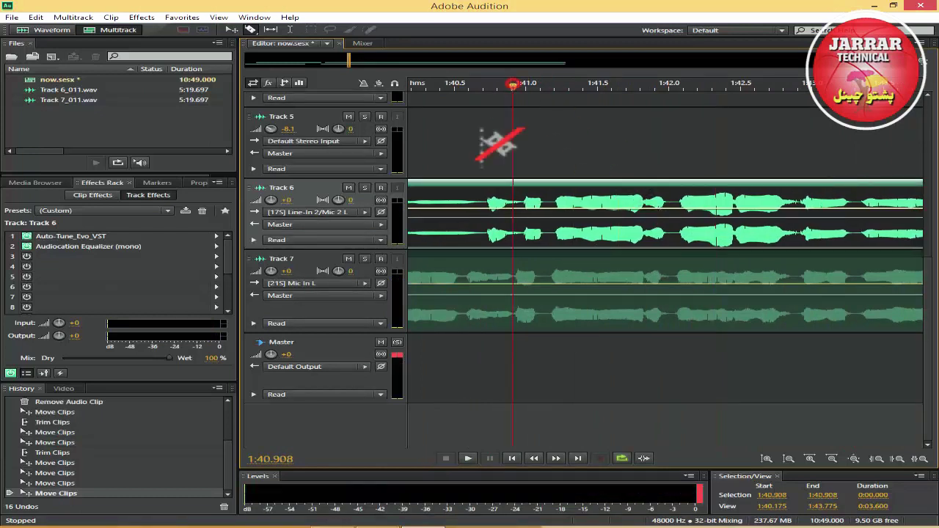
pyautogui.click(468, 459)
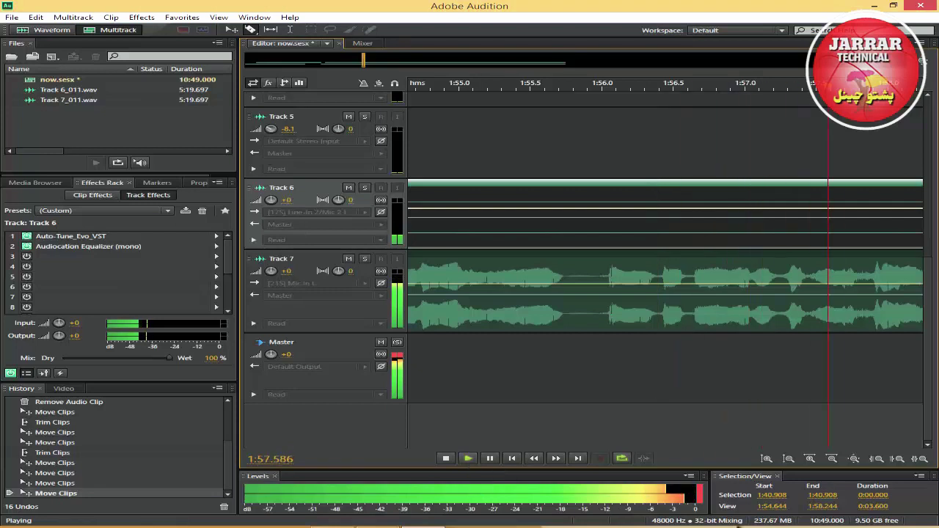
pyautogui.click(840, 525)
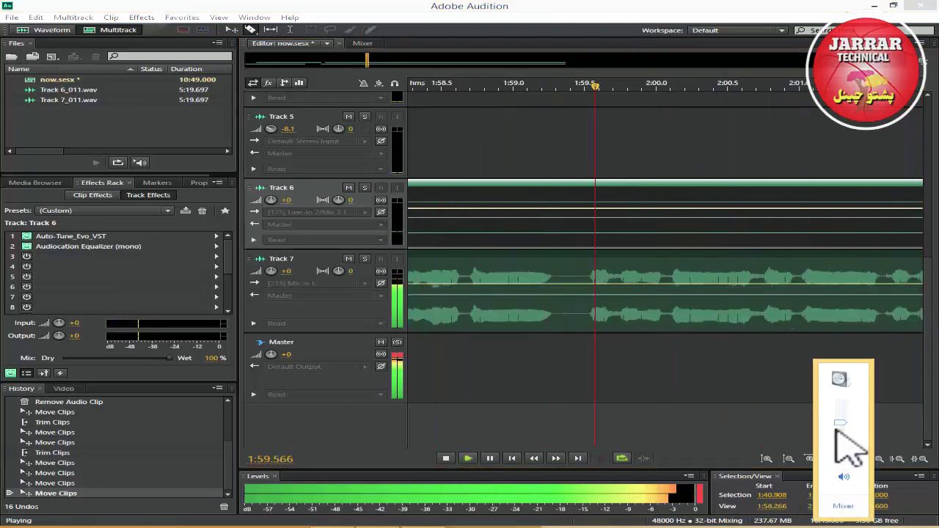
pyautogui.moveTo(842, 449)
pyautogui.mouseDown()
pyautogui.moveTo(843, 434)
pyautogui.moveTo(841, 449)
pyautogui.mouseUp()
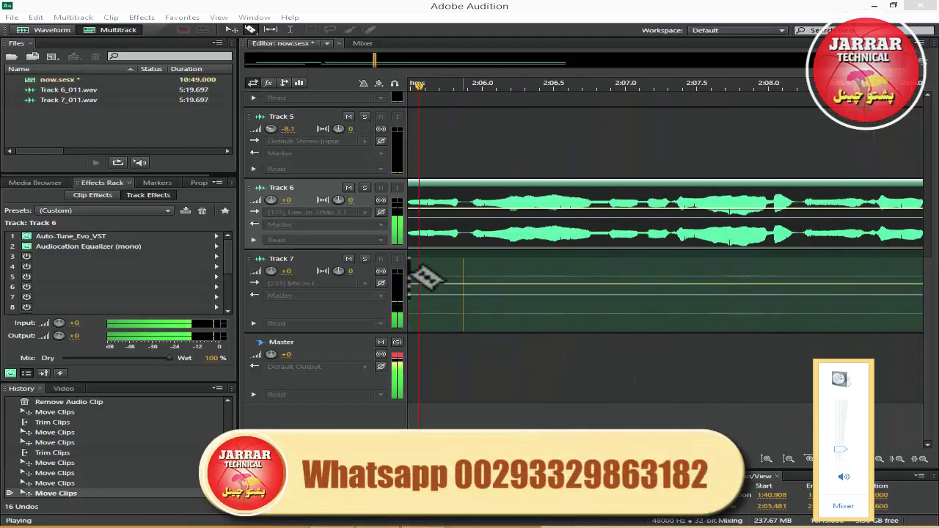
# Inspect the Auto-Tune_Evo_VST settings of Track 7 and Track 6 during playback, closing each effect window.
pyautogui.click(306, 282)
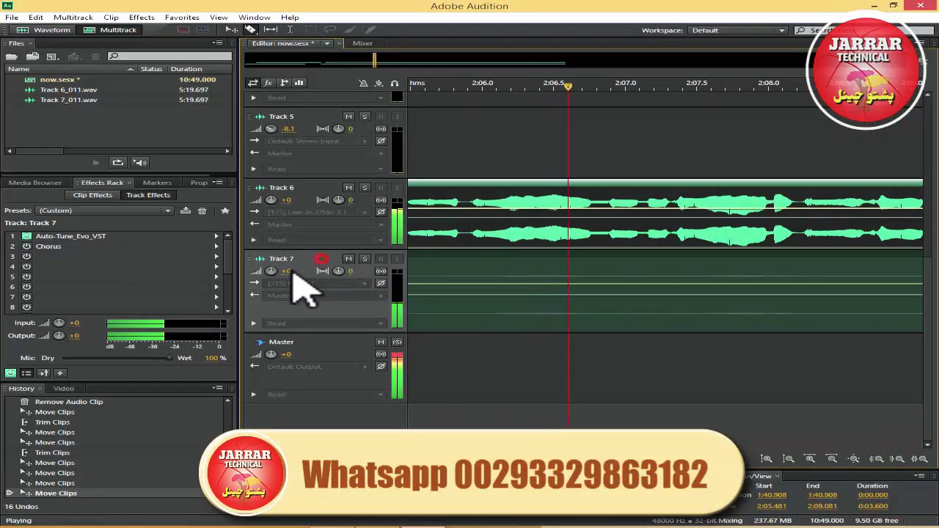
pyautogui.doubleClick(69, 236)
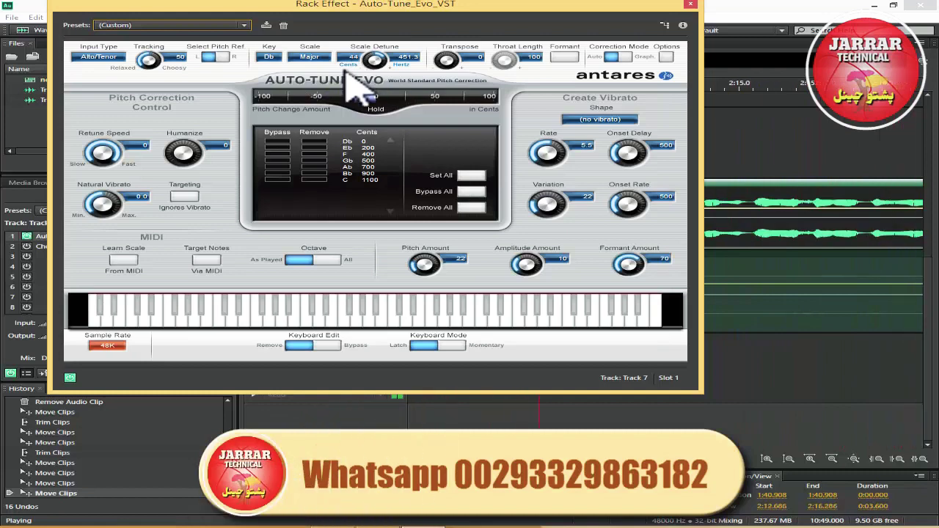
pyautogui.click(690, 5)
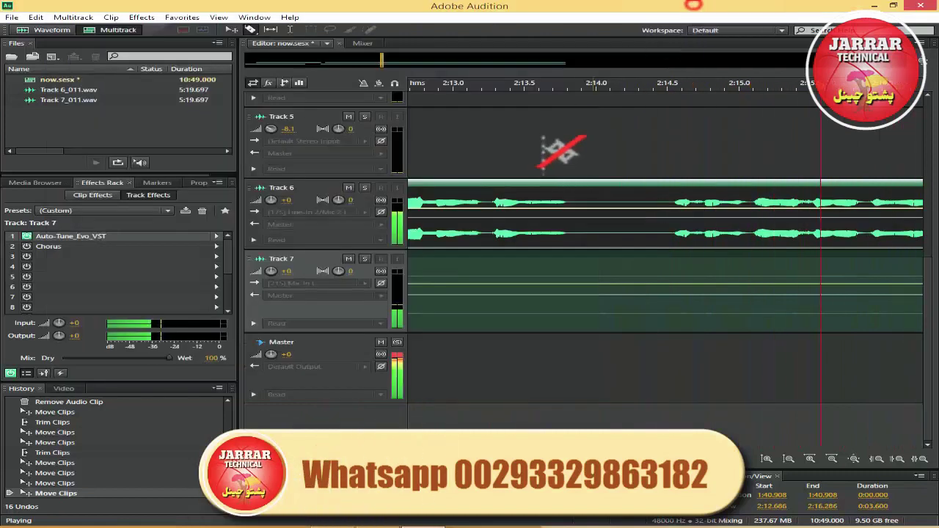
pyautogui.click(307, 189)
pyautogui.doubleClick(114, 237)
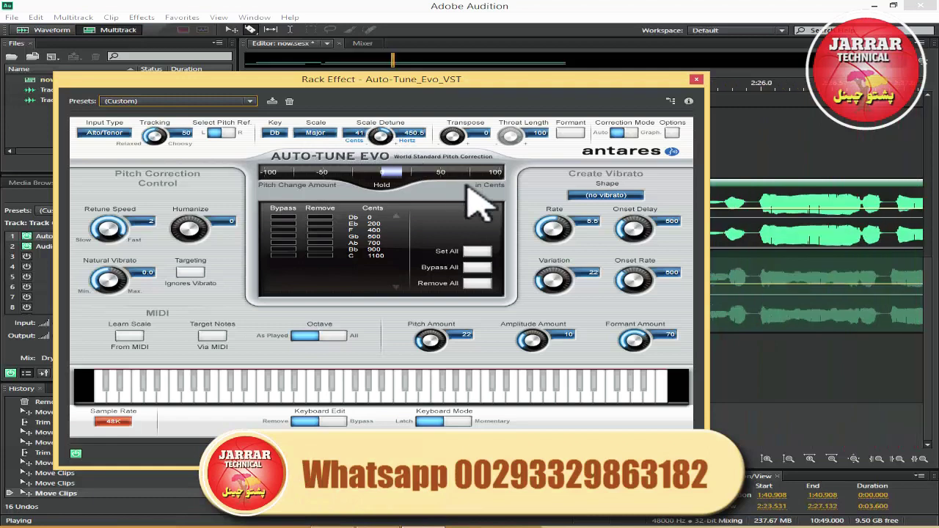
pyautogui.click(697, 80)
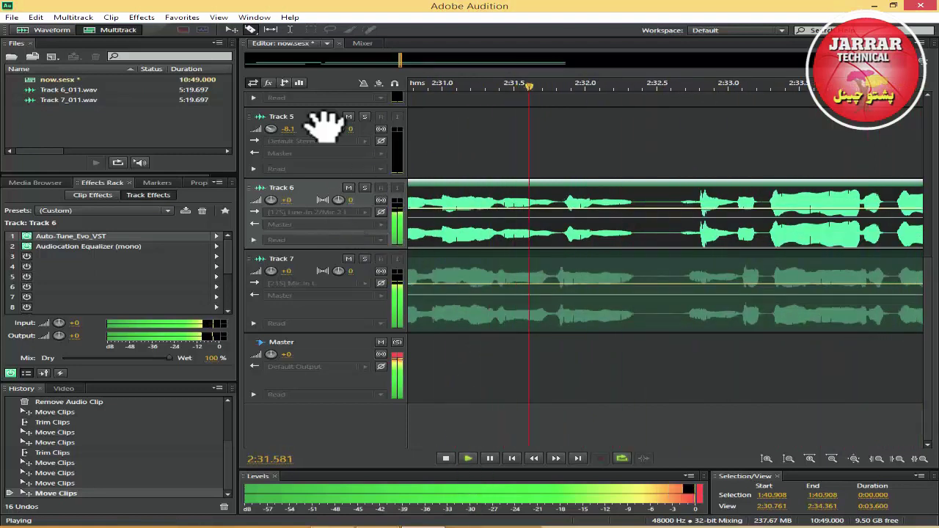
# Continue playback from about 2:57.9 to check the end of the Track 7 vocals, raise the system volume and stop playback.
pyautogui.moveTo(399, 59); pyautogui.dragTo(435, 70)
pyautogui.click(473, 88)
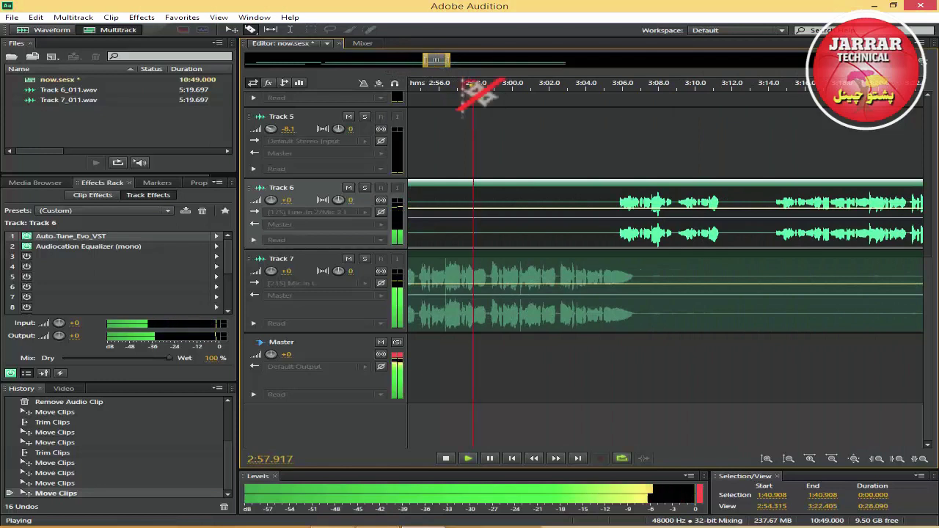
pyautogui.click(841, 525)
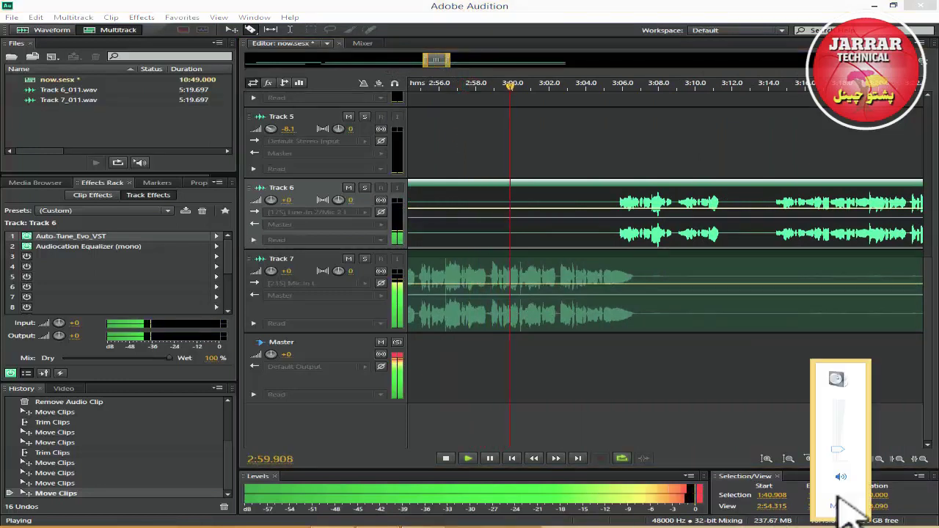
pyautogui.moveTo(838, 426); pyautogui.dragTo(837, 420)
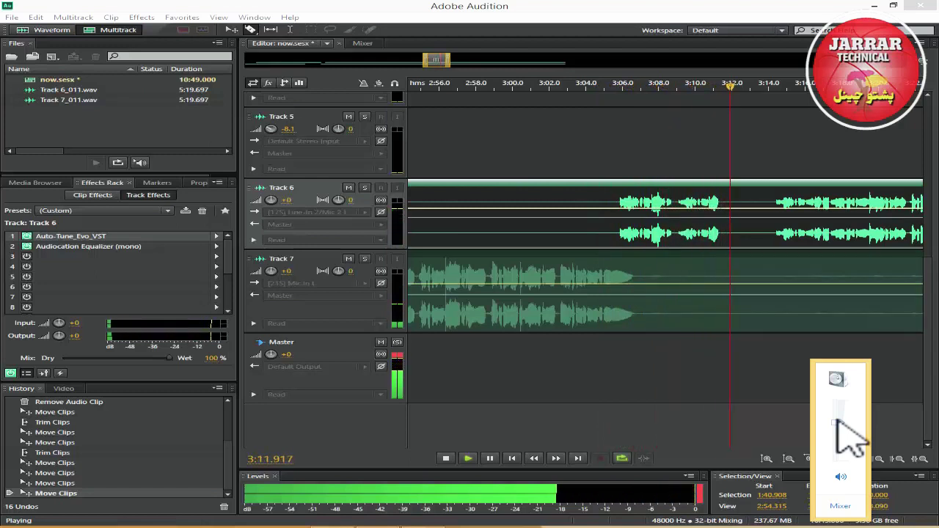
pyautogui.click(445, 458)
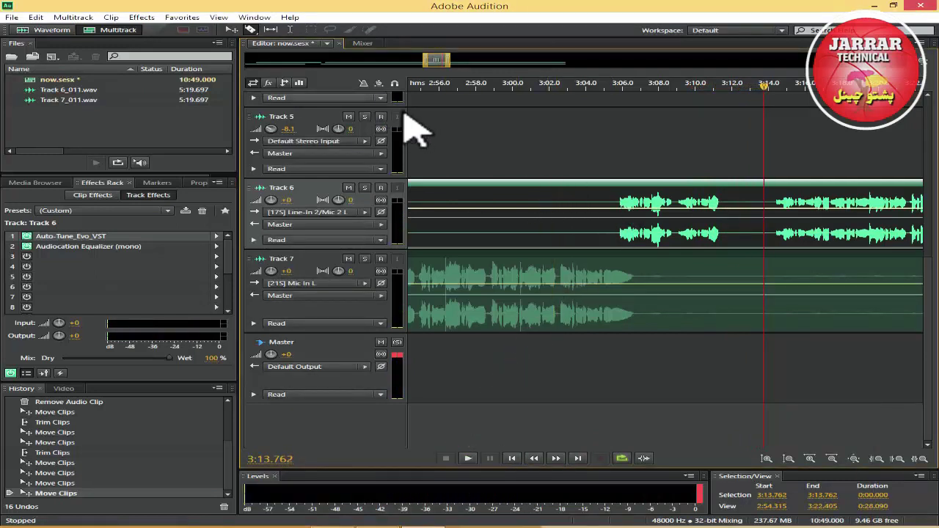
# Split the Track 6 clip twice near 3:04, trim away the silent part before the cuts and delete the leftover sliver.
pyautogui.click(588, 199)
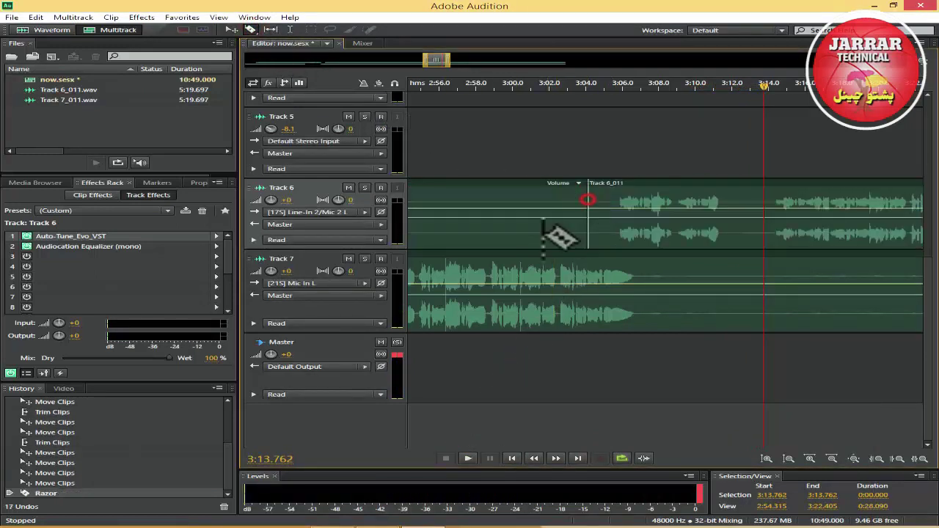
pyautogui.click(588, 226)
pyautogui.click(582, 226)
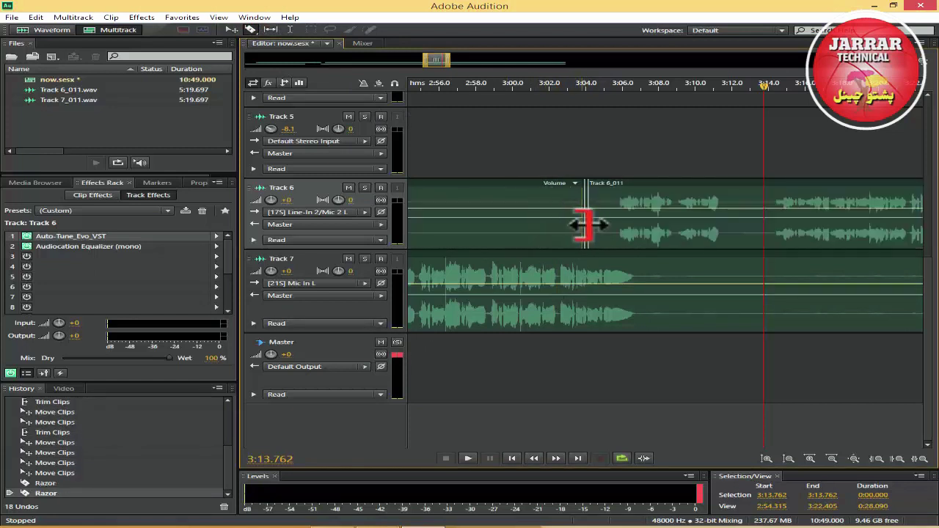
pyautogui.moveTo(587, 226); pyautogui.dragTo(649, 224)
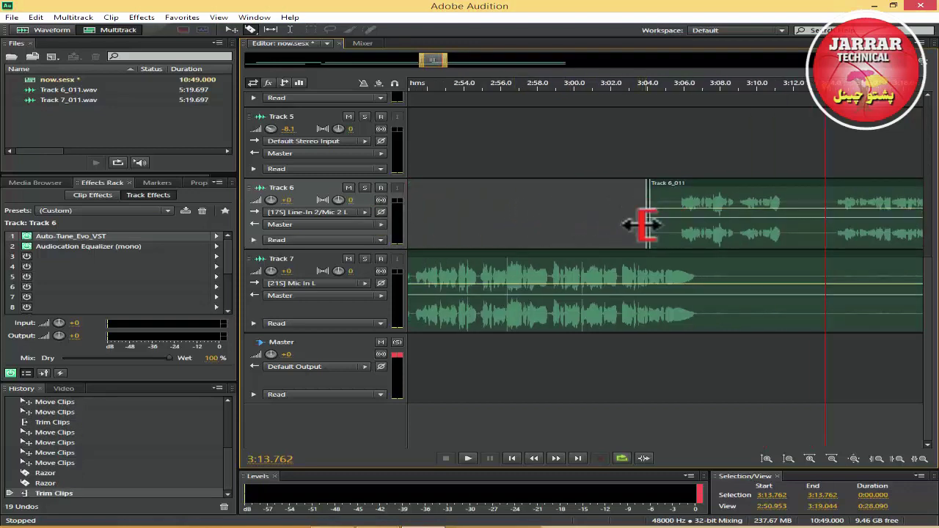
pyautogui.rightClick(647, 226)
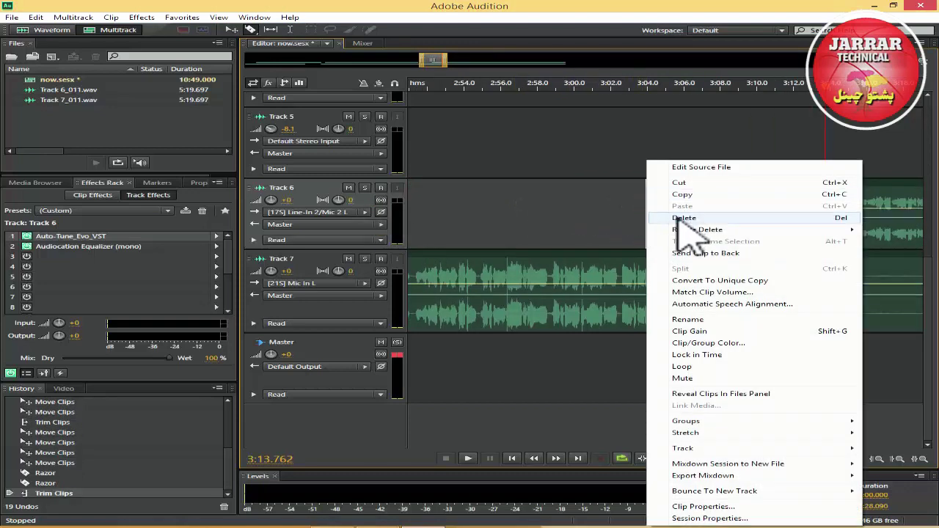
pyautogui.click(678, 218)
# Split the Track 7 clip at about 3:07 and trim the start of the following part to about 3:18.8.
pyautogui.click(703, 273)
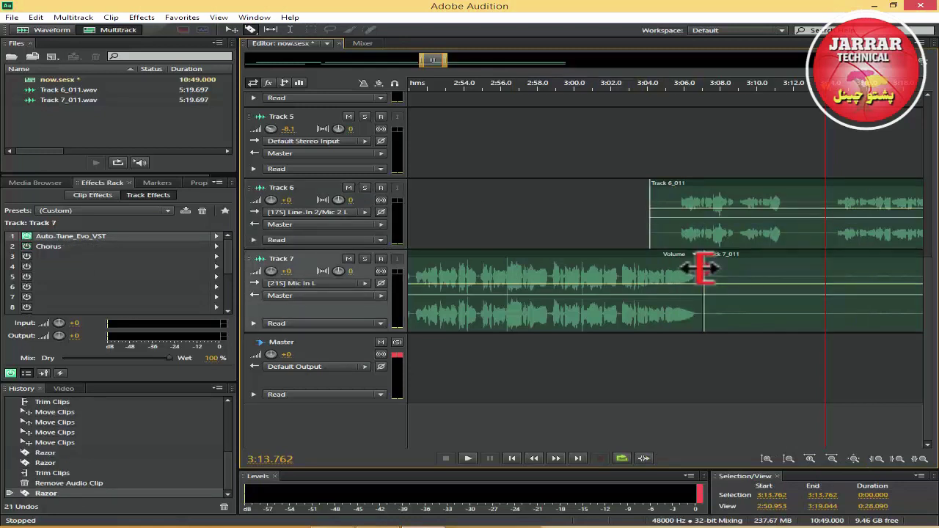
pyautogui.moveTo(704, 273); pyautogui.dragTo(918, 272)
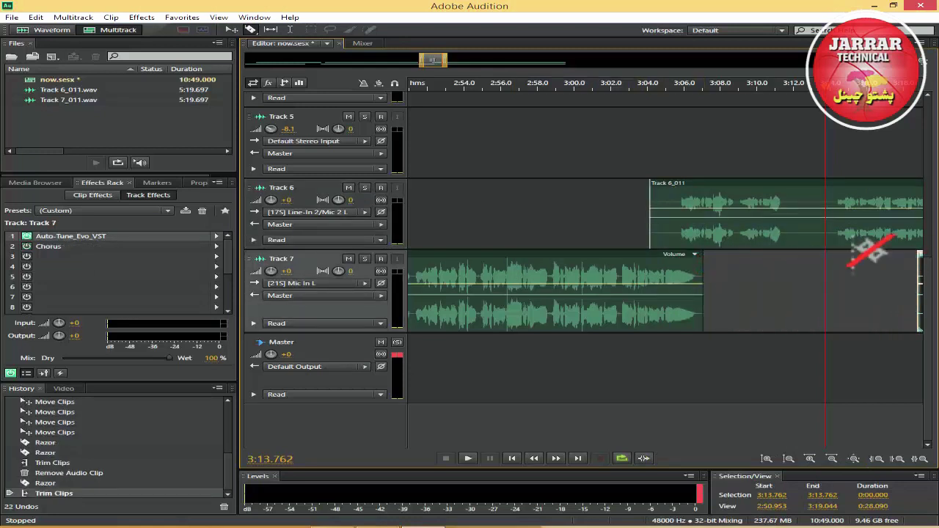
# Try moving the Track 6 clip about 4.7 s earlier, select all clips and undo the move.
pyautogui.click(651, 223)
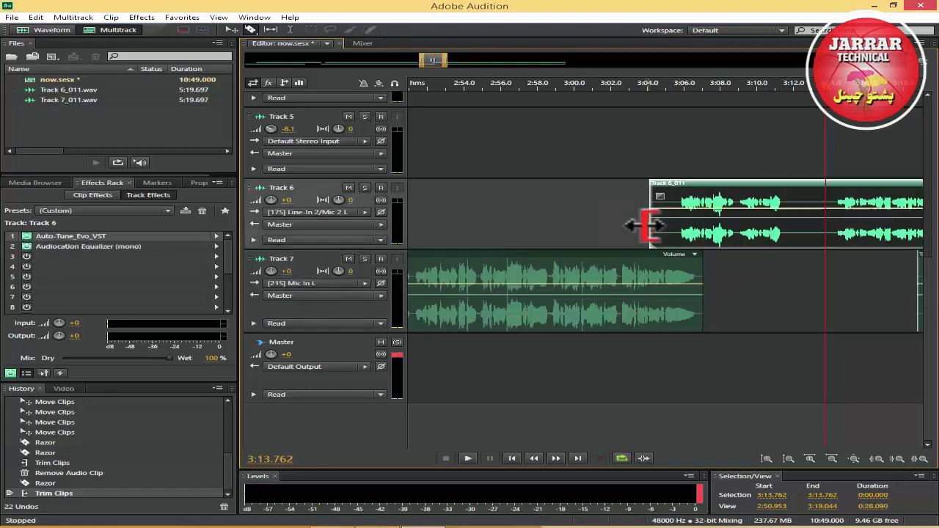
pyautogui.moveTo(748, 182); pyautogui.dragTo(664, 185)
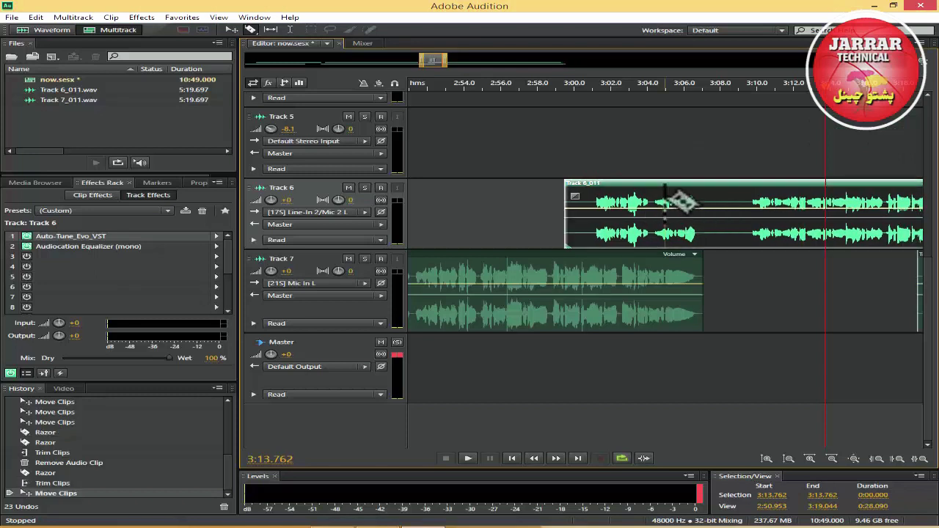
pyautogui.hotkey('ctrl', 'a')
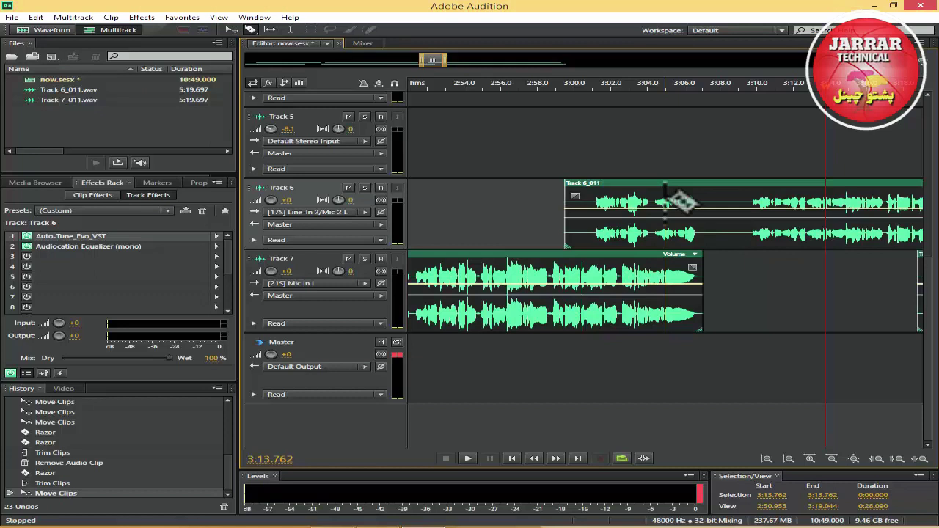
pyautogui.hotkey('ctrl', 'z')
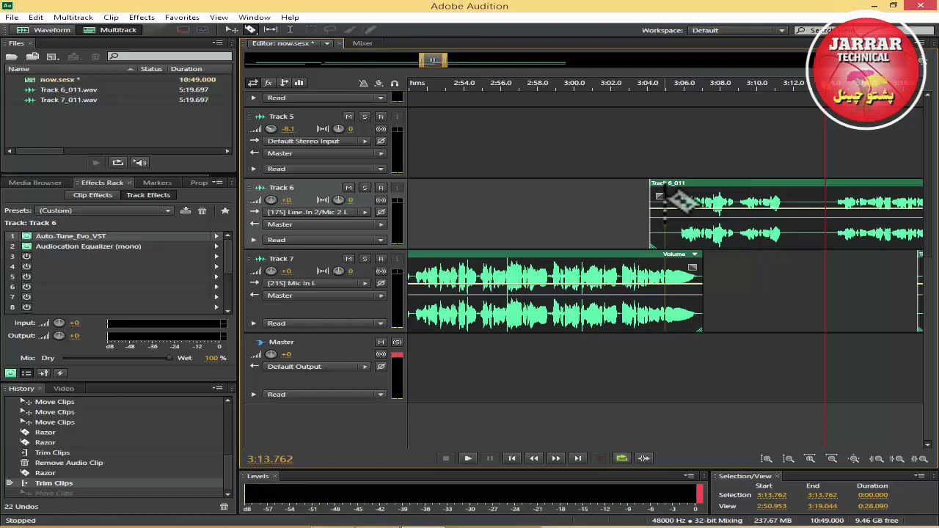
# Trim the start of the Track 6 clip to about 3:14, where its second group of vocals begins.
pyautogui.moveTo(649, 222); pyautogui.dragTo(830, 222)
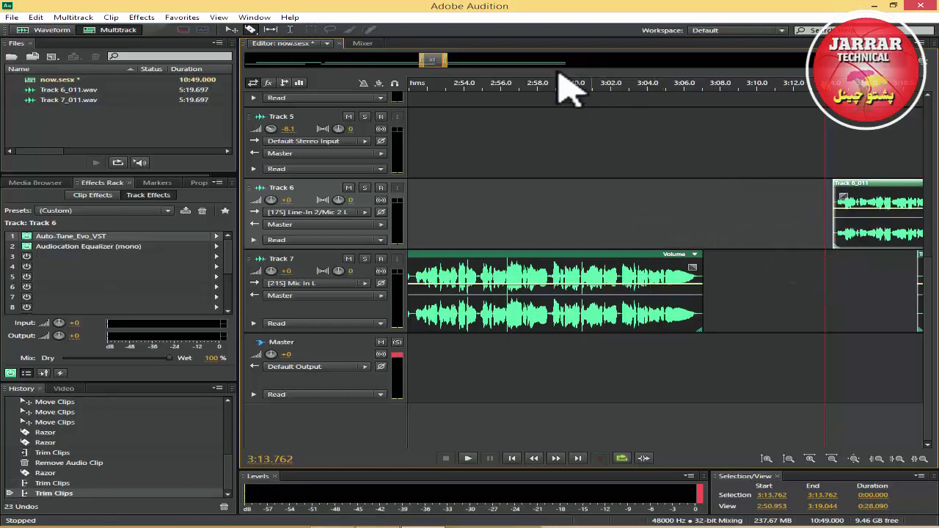
pyautogui.moveTo(432, 60); pyautogui.dragTo(446, 63)
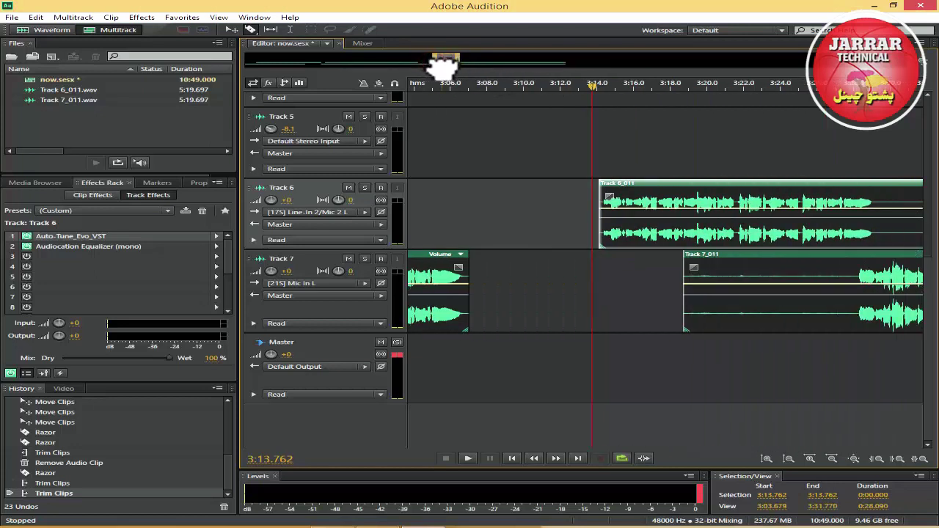
# Select the trimmed Track 6 clip together with the following Track 7 clip and move both about 8 s earlier.
pyautogui.click(506, 169)
pyautogui.click(687, 184)
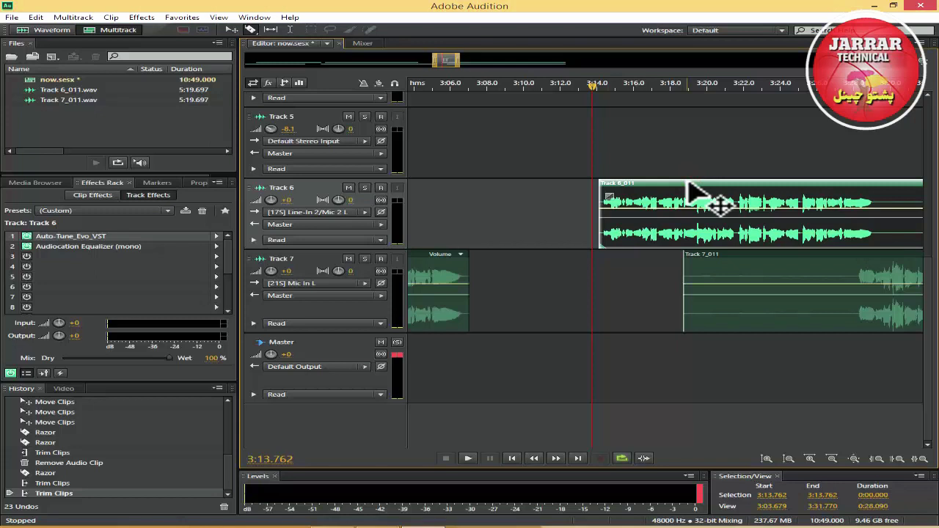
pyautogui.keyDown('ctrl'); pyautogui.click(827, 277); pyautogui.keyUp('ctrl')
pyautogui.moveTo(740, 181); pyautogui.dragTo(596, 185)
# Play the session from 2:57.876 and, during playback, trim the start of the second Track 7 clip to about 3:19.7.
pyautogui.moveTo(442, 55); pyautogui.dragTo(430, 58)
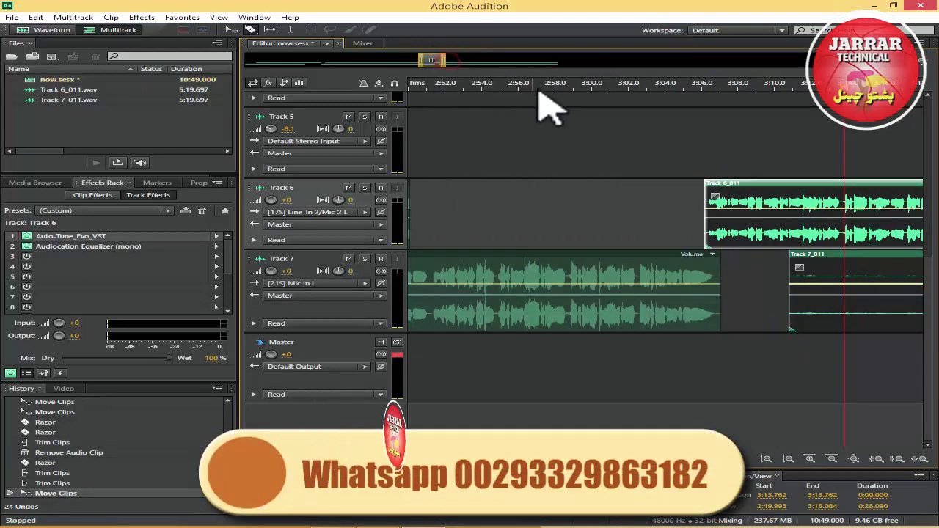
pyautogui.click(551, 82)
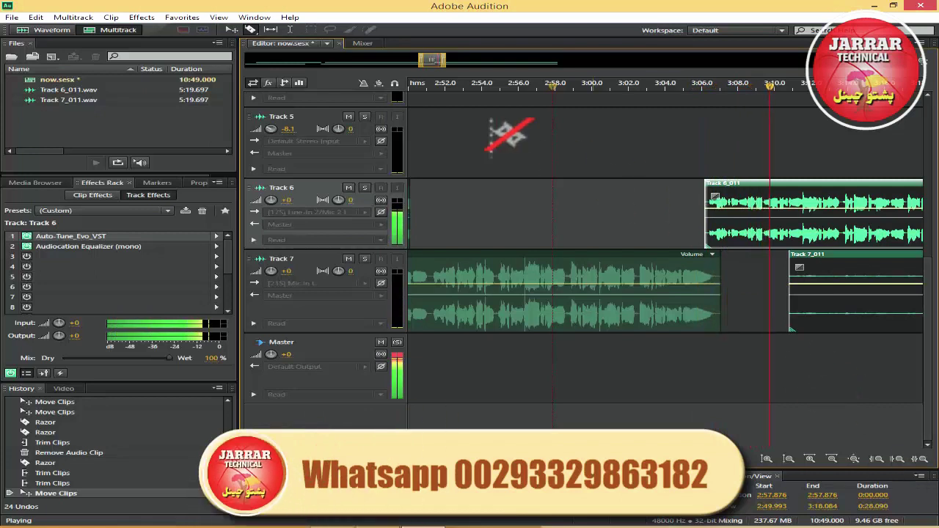
pyautogui.moveTo(430, 63); pyautogui.dragTo(438, 66)
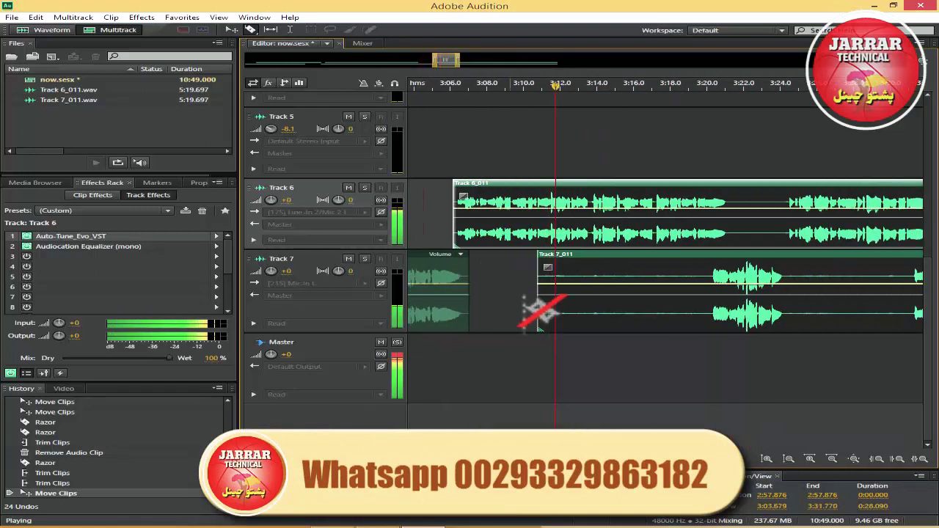
pyautogui.moveTo(538, 310); pyautogui.dragTo(694, 301)
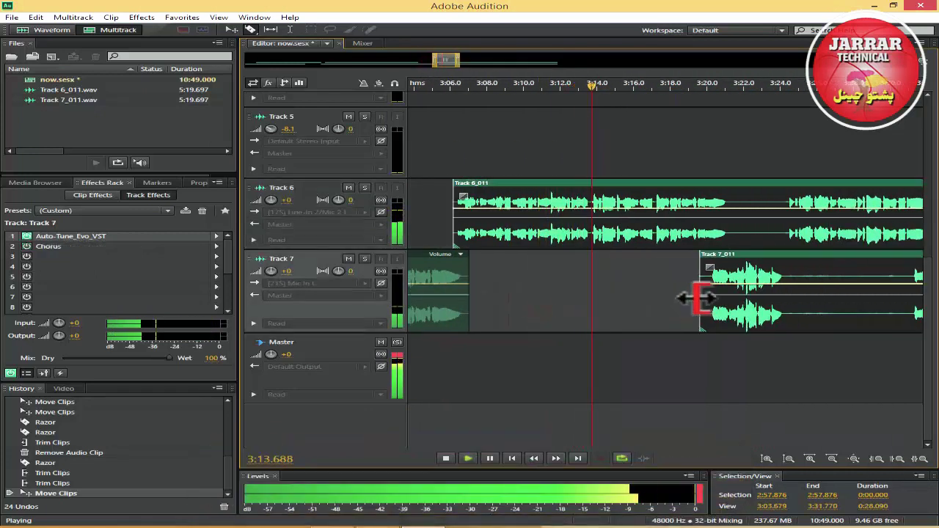
# Split the Track 6 and Track 7 clips at about 3:24.6 and trim the following Track 7 clip's start to about 3:30.9.
pyautogui.moveTo(441, 58)
pyautogui.mouseDown()
pyautogui.moveTo(450, 67)
pyautogui.moveTo(458, 60)
pyautogui.mouseUp()
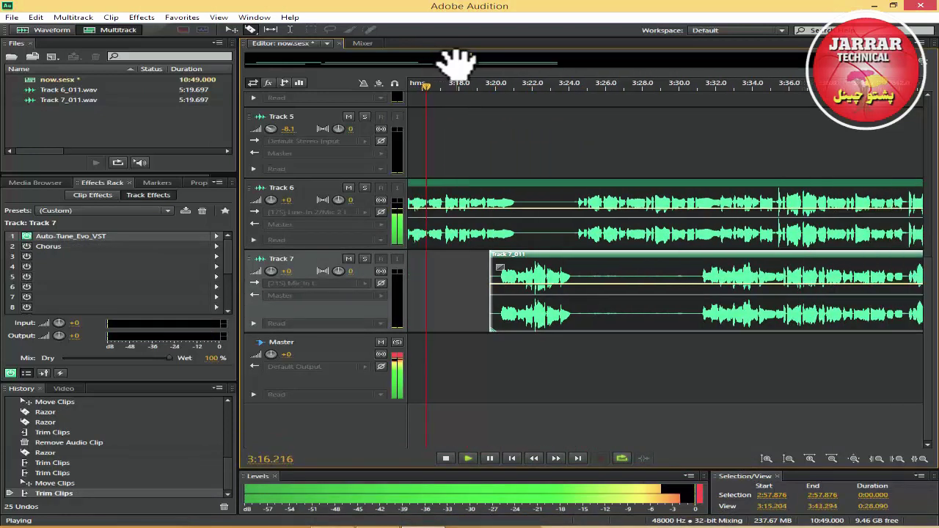
pyautogui.click(580, 276)
pyautogui.moveTo(578, 276); pyautogui.dragTo(695, 279)
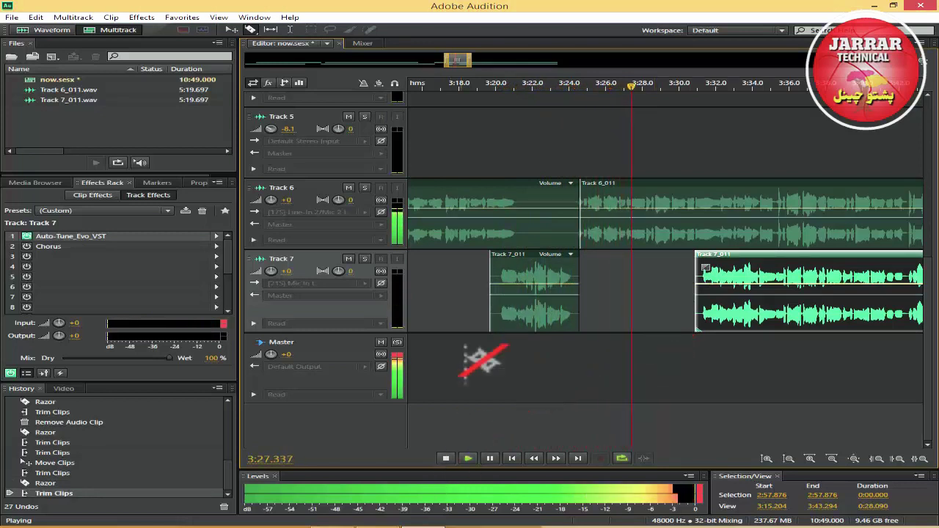
# Compare the vocals in playback by muting and soloing Track 7, turn mute and solo off again and stop playback.
pyautogui.moveTo(457, 63); pyautogui.dragTo(485, 72)
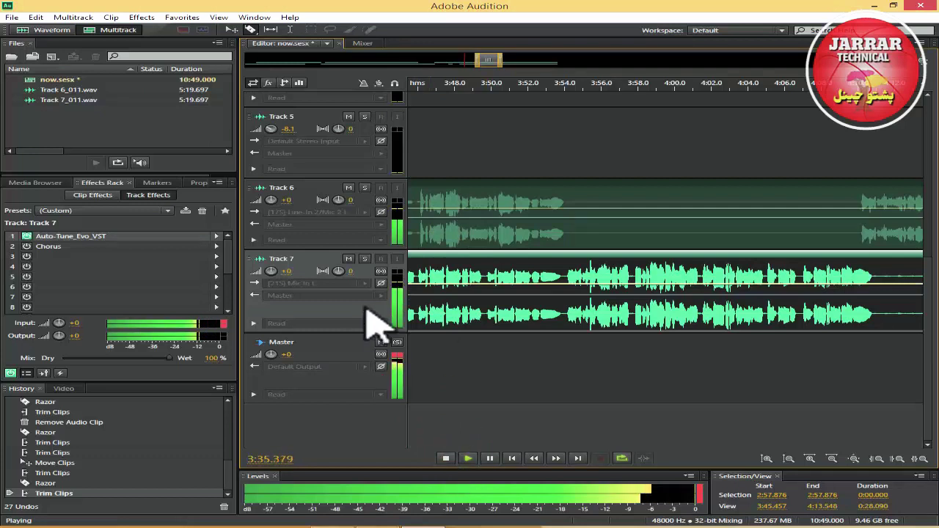
pyautogui.click(349, 258)
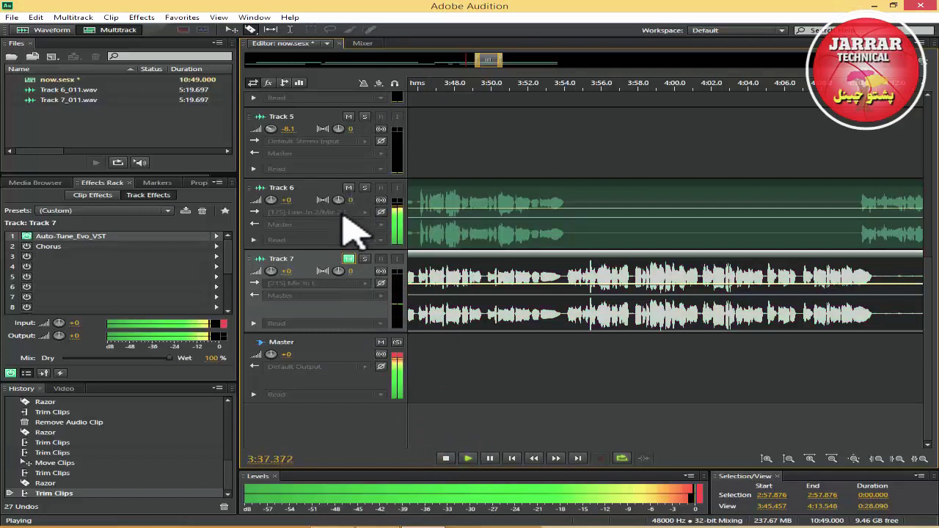
pyautogui.click(364, 259)
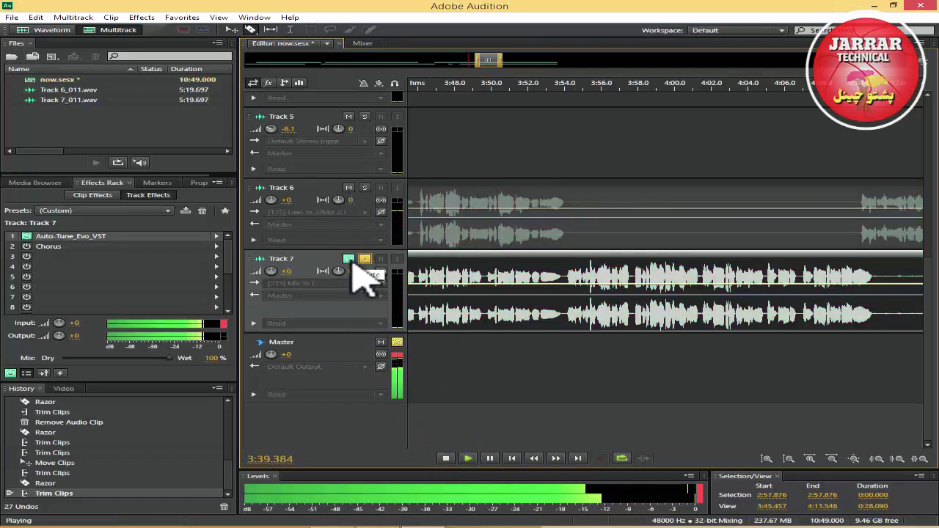
pyautogui.click(348, 259)
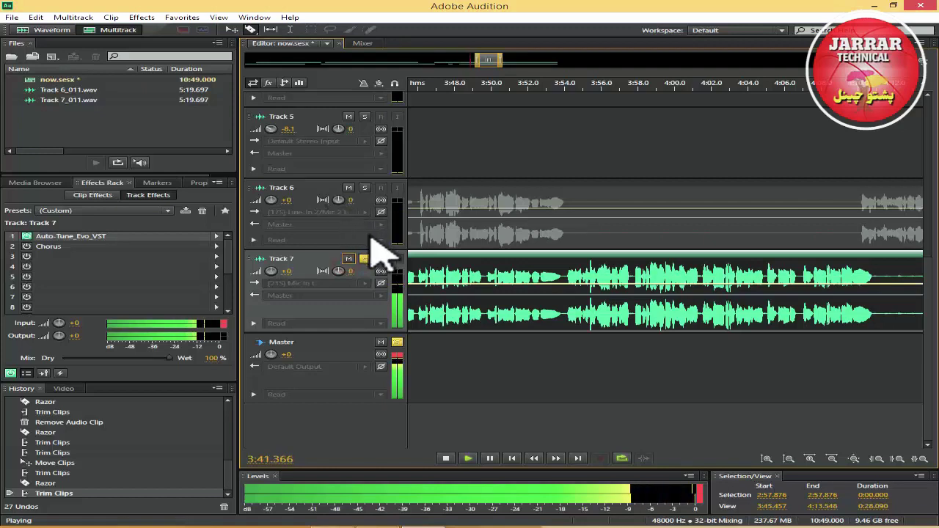
pyautogui.moveTo(466, 61); pyautogui.dragTo(453, 61)
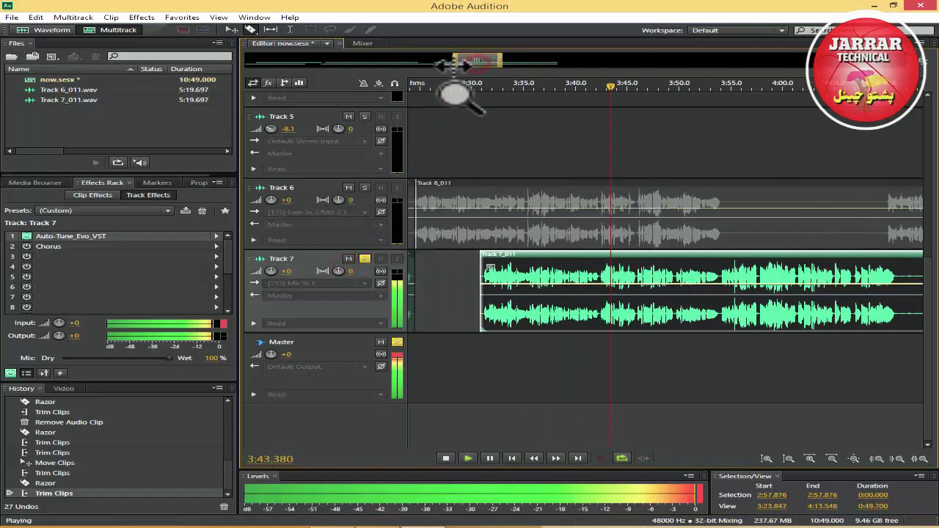
pyautogui.click(365, 259)
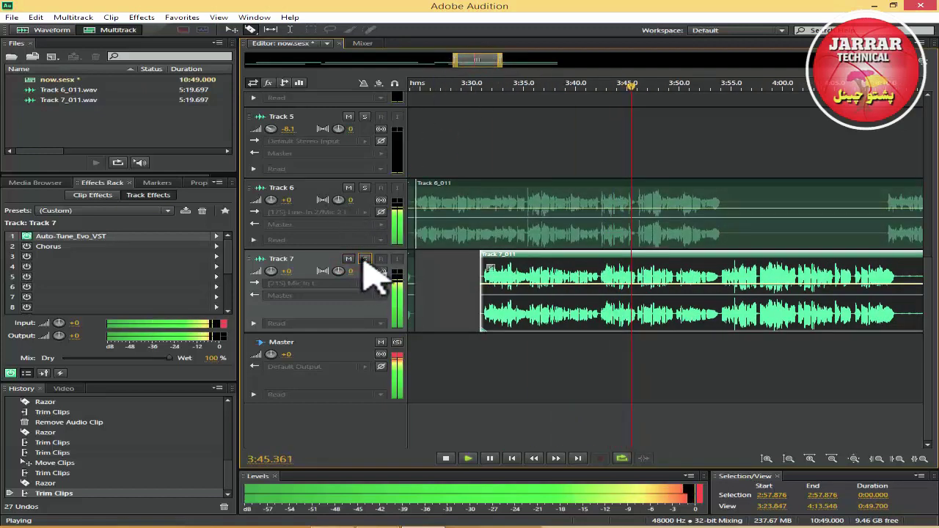
pyautogui.click(446, 458)
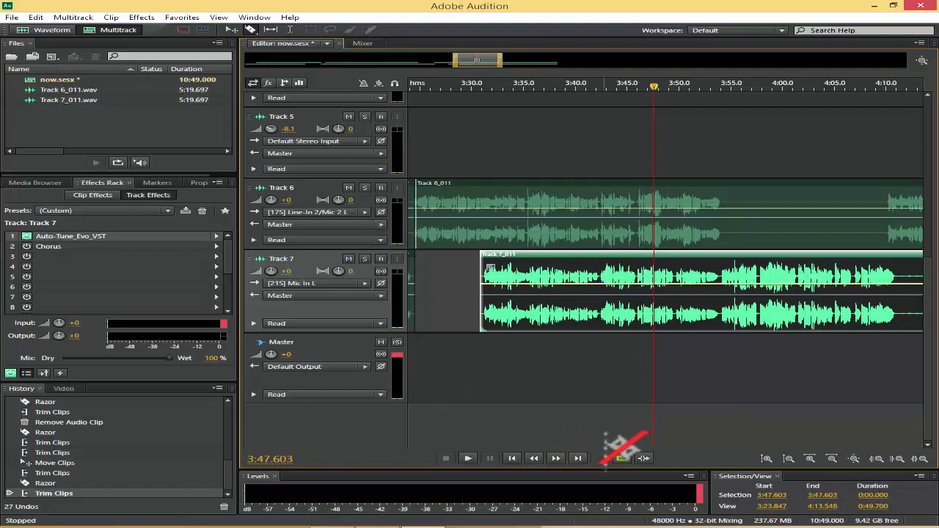
pyautogui.moveTo(890, 501)
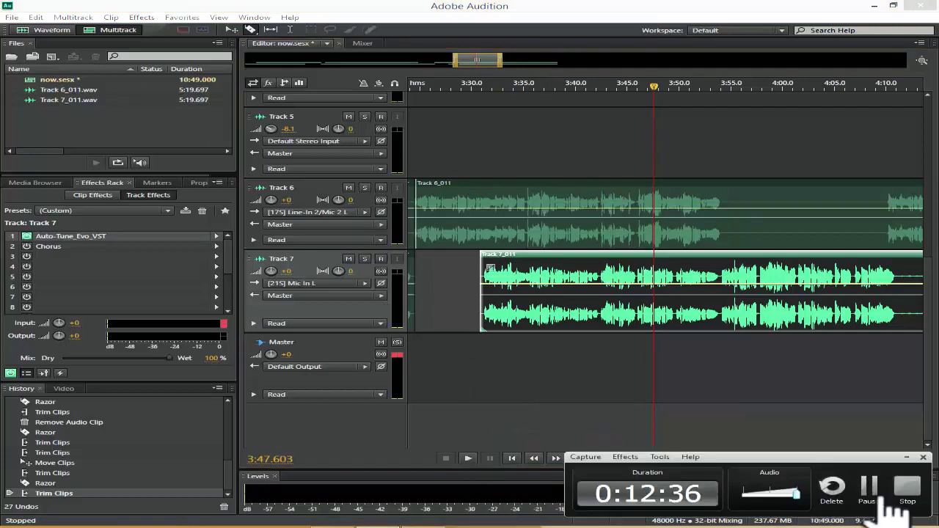